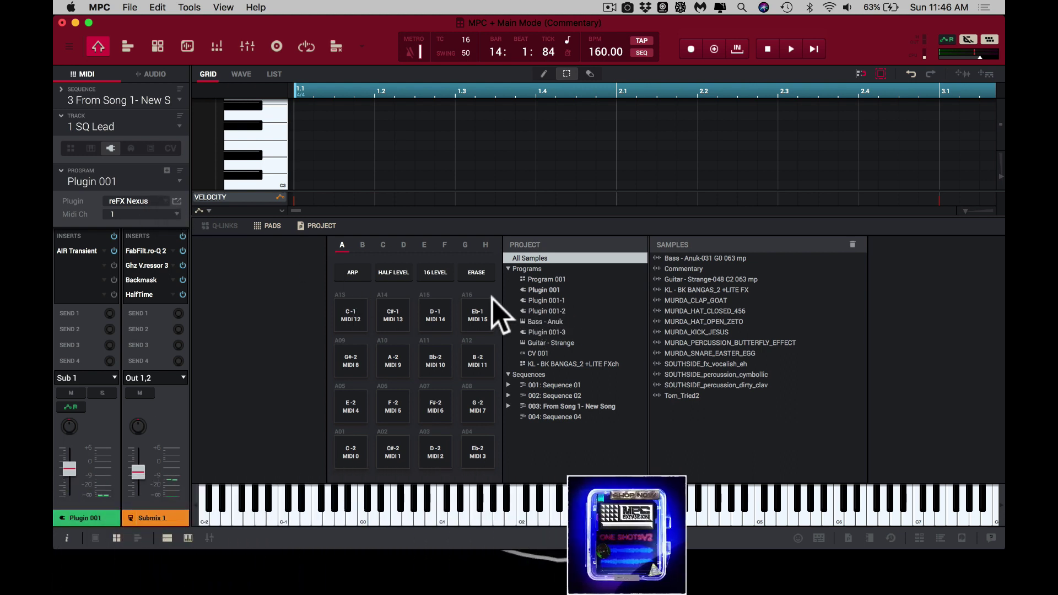
Step through the sequence's tracks from SQ Lead up to Guitar and back to BL Glorious, and briefly run playback
left_click(182, 126)
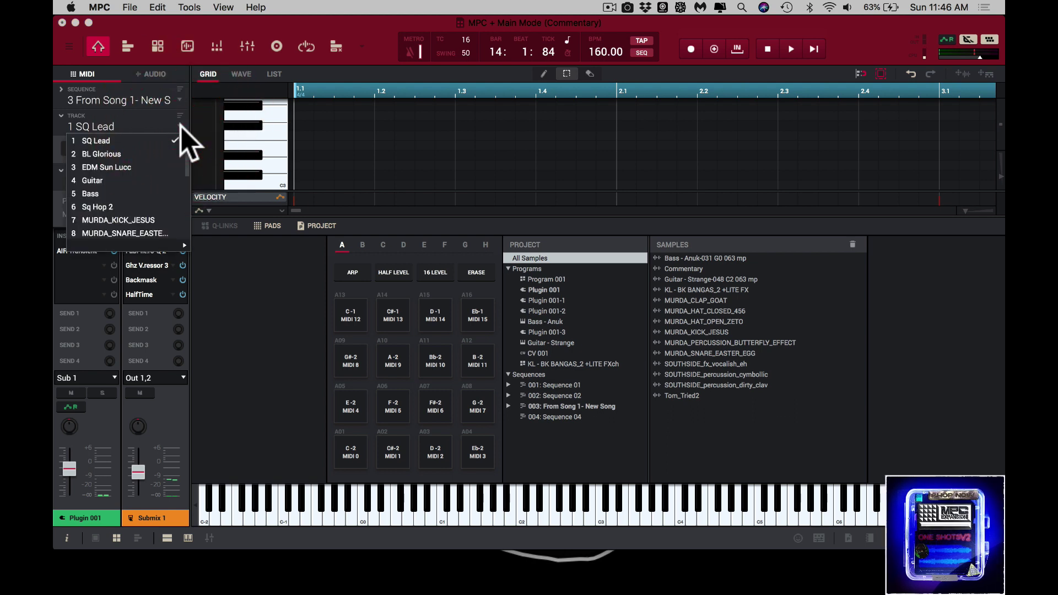
left_click(179, 139)
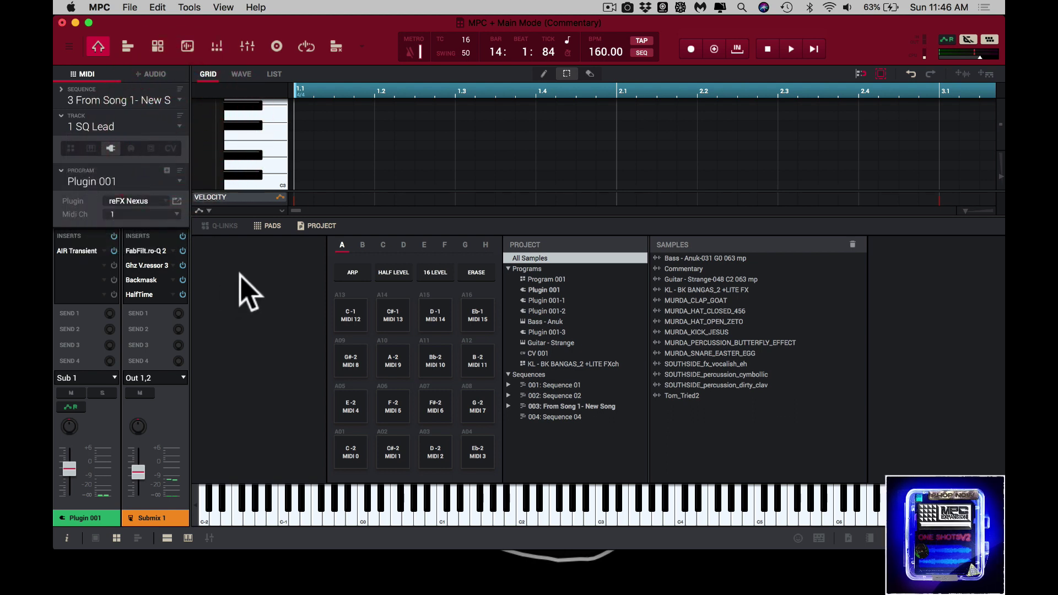
key("super+bracketright")
key("super+bracketright")
key("super+bracketright")
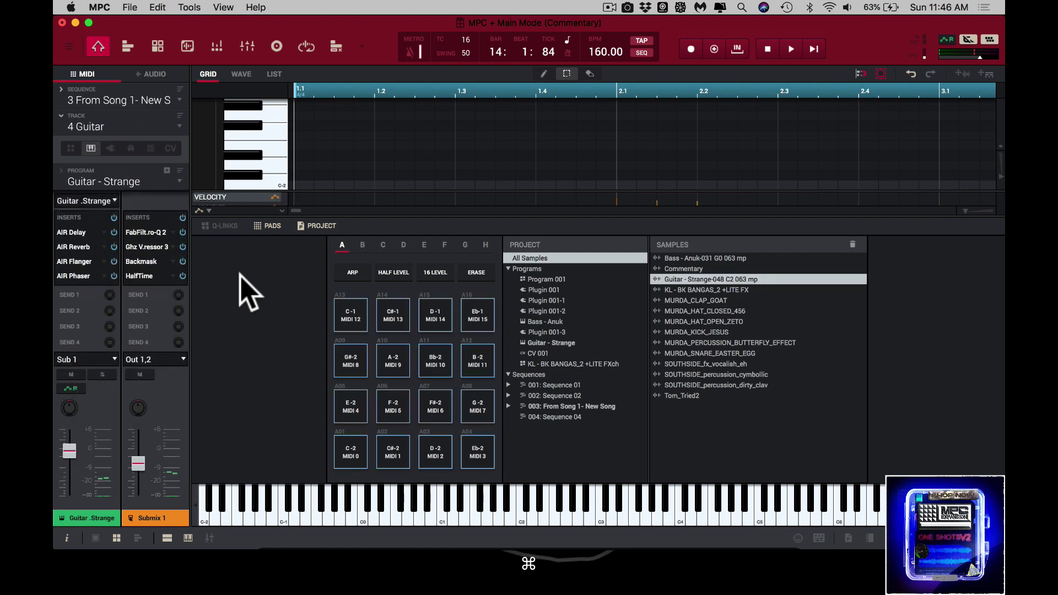
key("super+bracketleft")
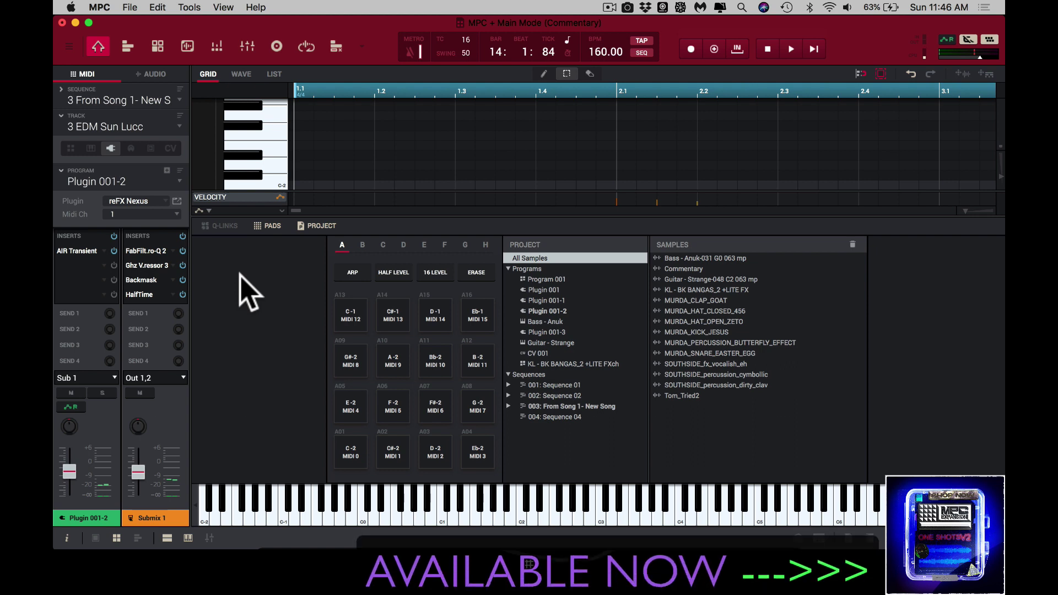
key("super+bracketleft")
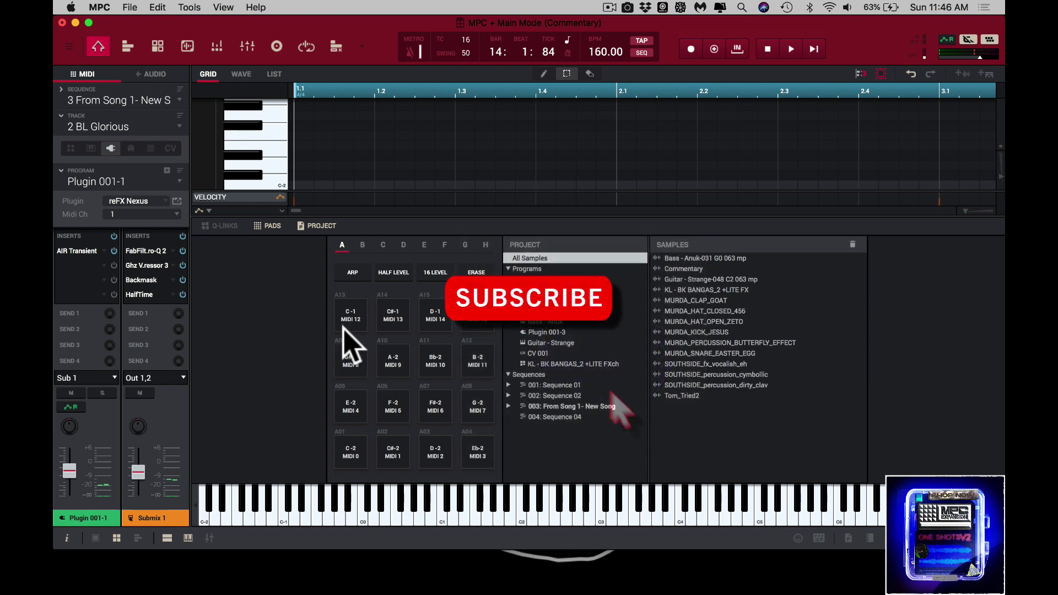
key("space")
key("space")
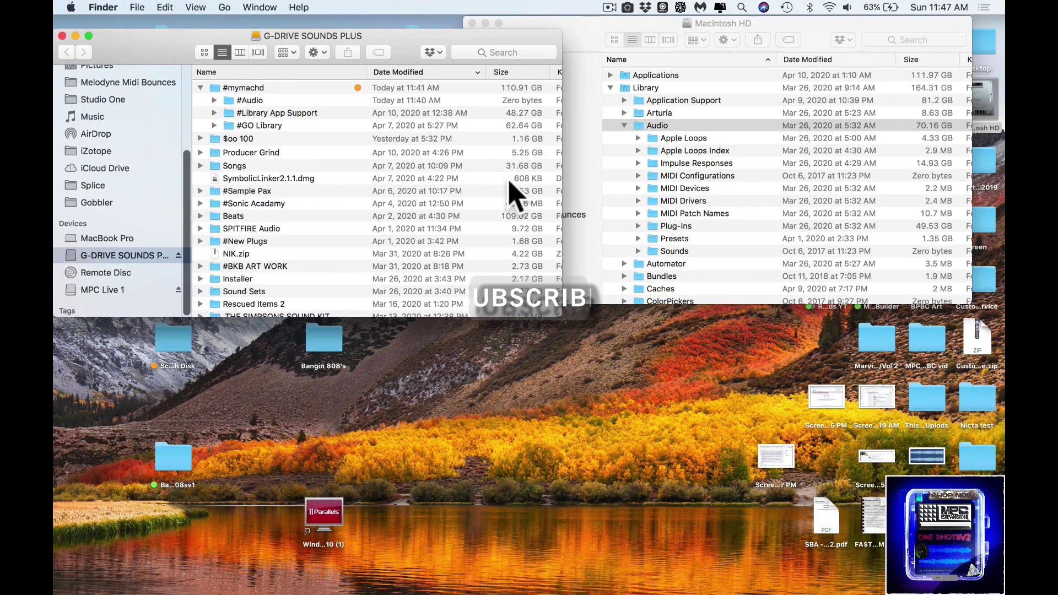
Switch to Finder, expand #Library App Support in #mymachd on G-DRIVE SOUNDS PLUS, and select its Nexus Content folder
left_click_drag(424, 36, 432, 23)
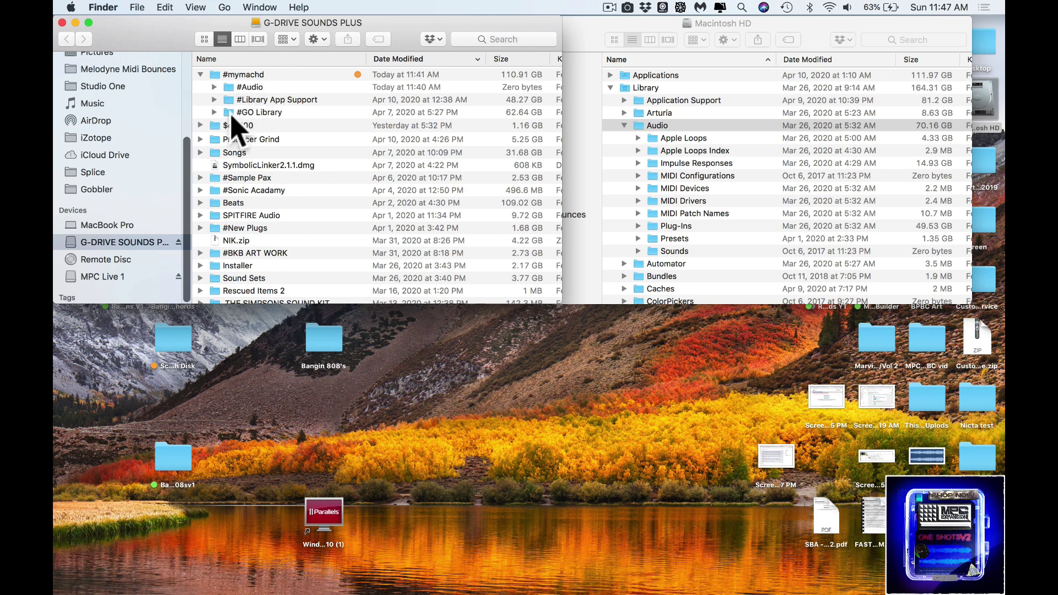
left_click(215, 101)
left_click(214, 100)
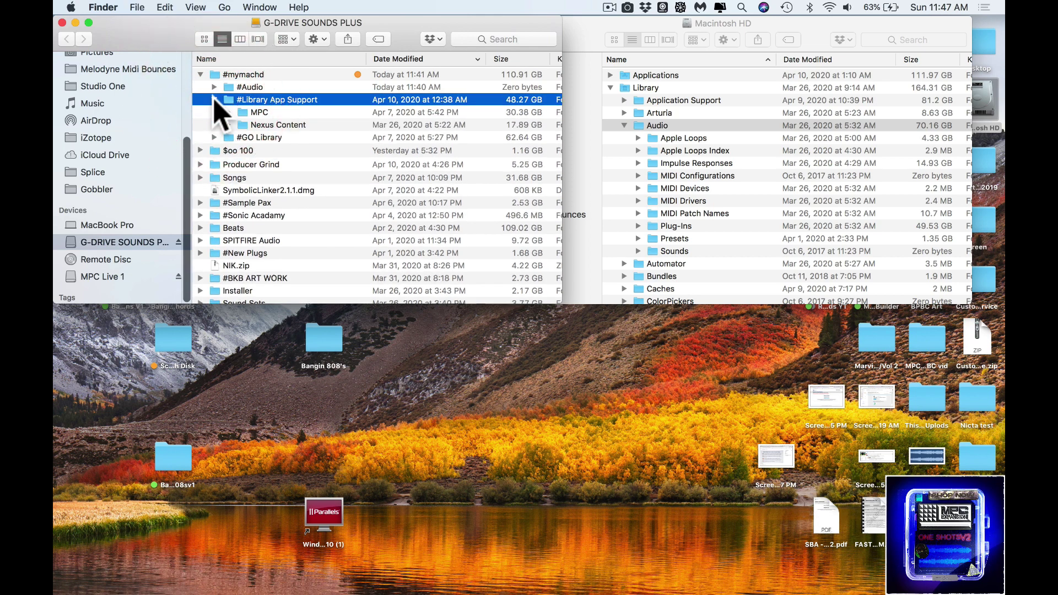
left_click(274, 124)
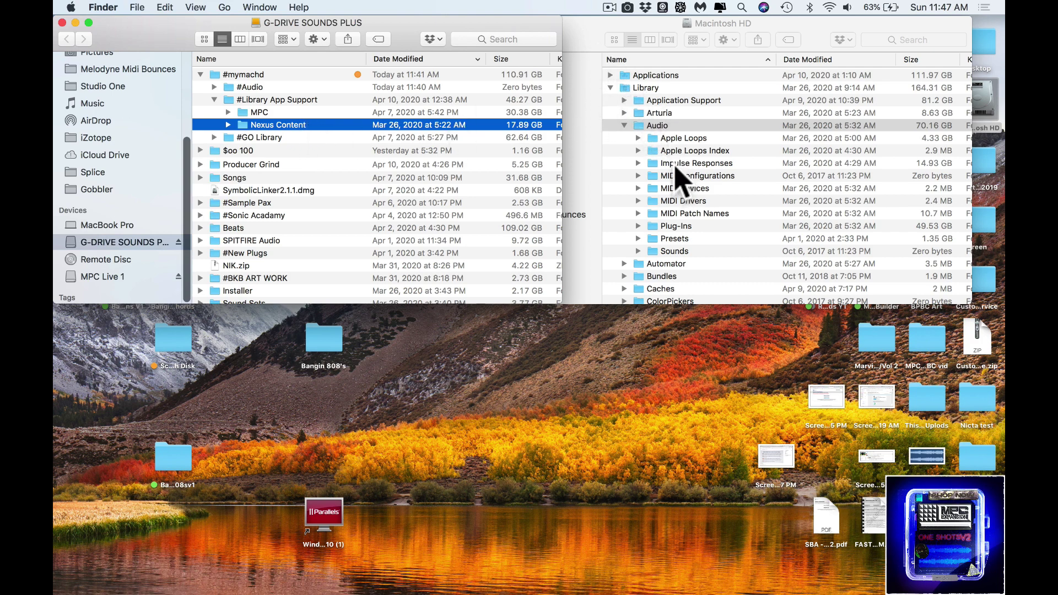
Collapse Audio on Macintosh HD, expand Library's Application Support folder, and try to open the Nexus Content link there
left_click(624, 125)
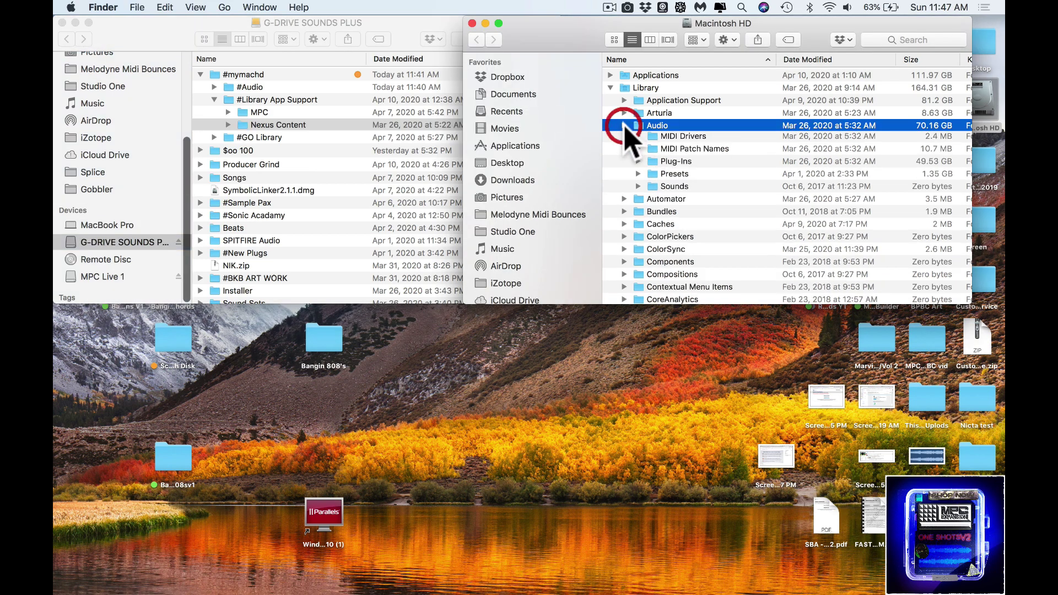
left_click(624, 101)
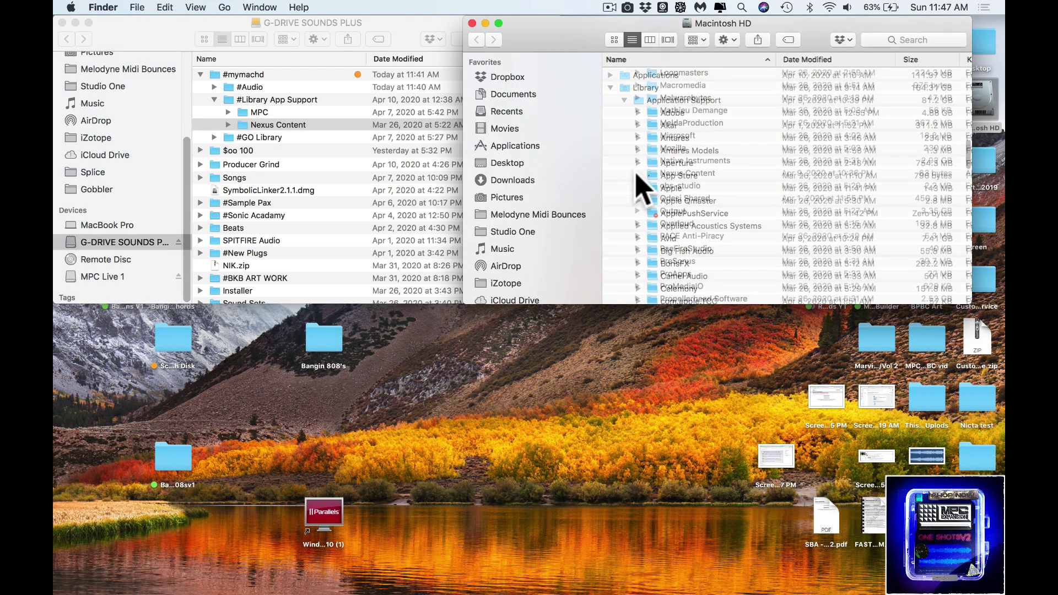
left_click(655, 175)
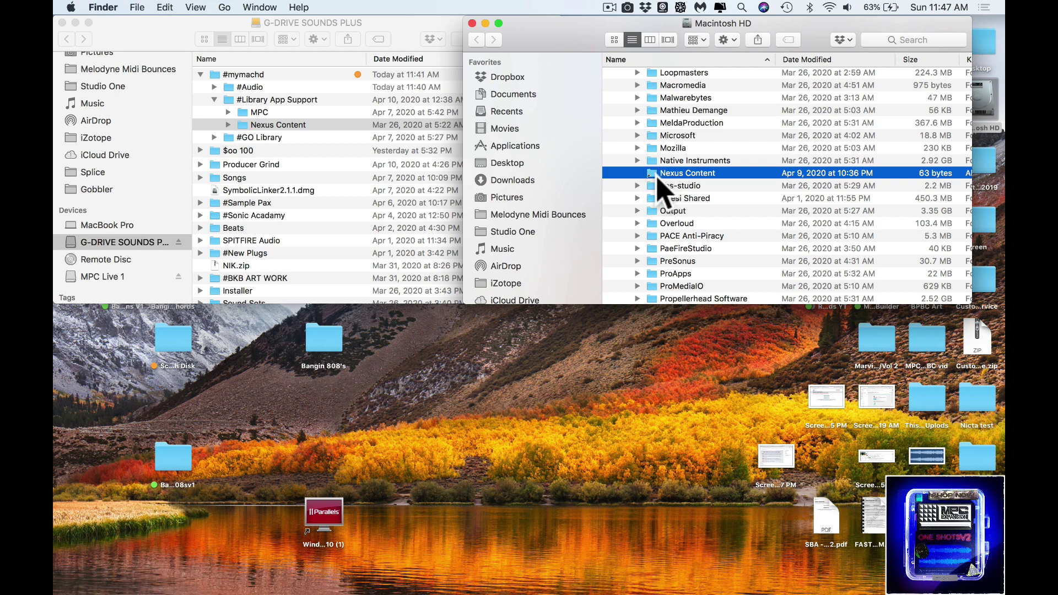
double_click(652, 174)
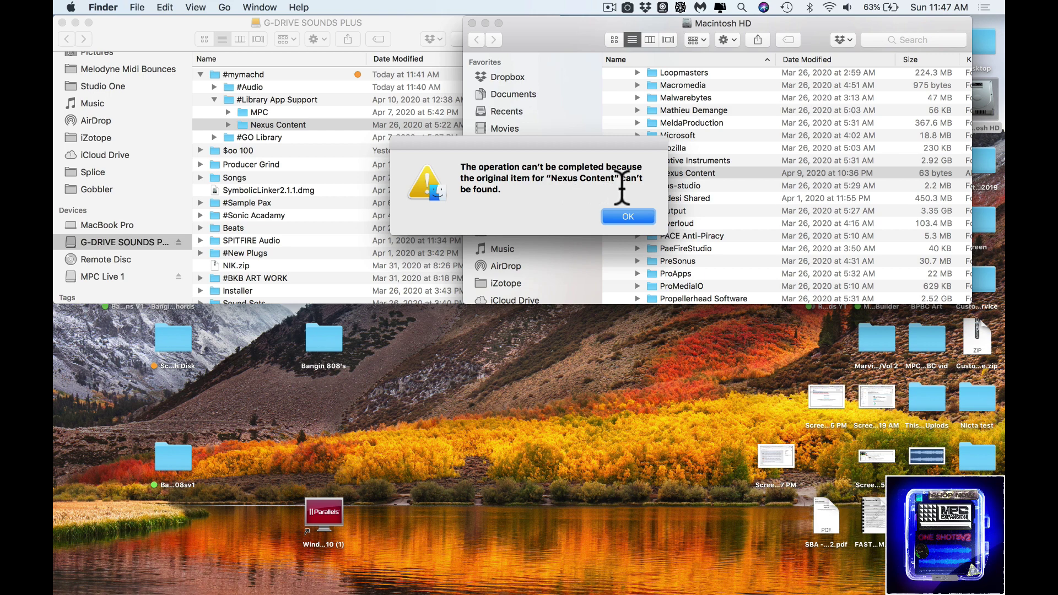
left_click(633, 217)
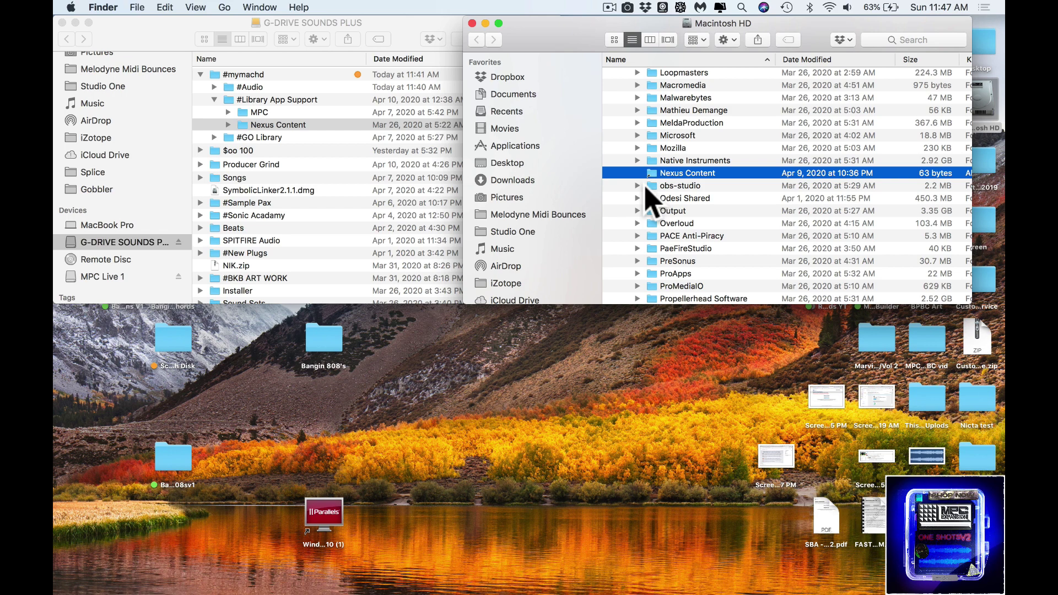
scroll(653, 210, "up", 3)
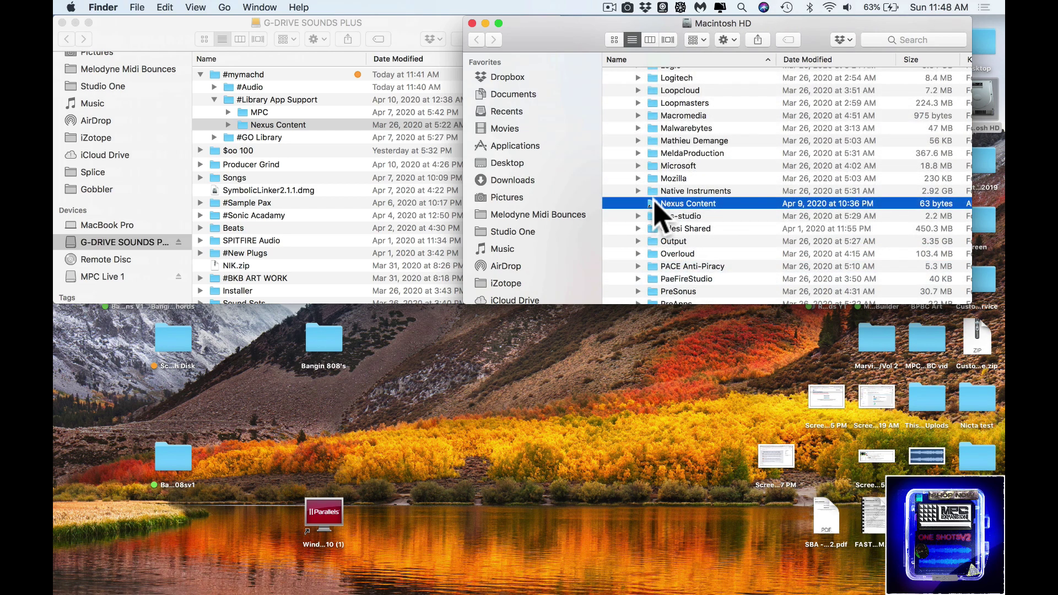
double_click(655, 205)
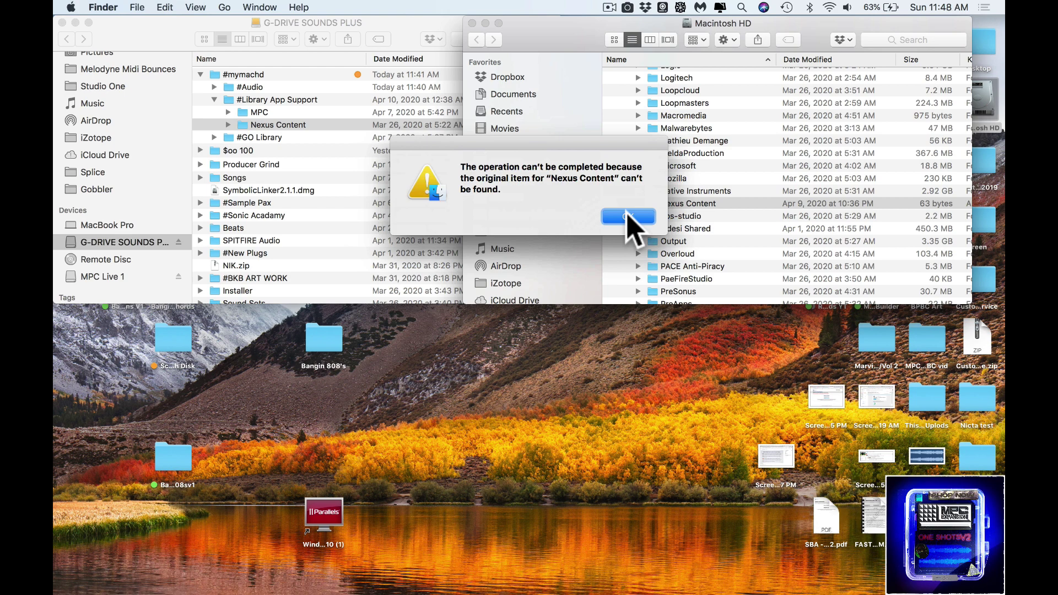
left_click(627, 216)
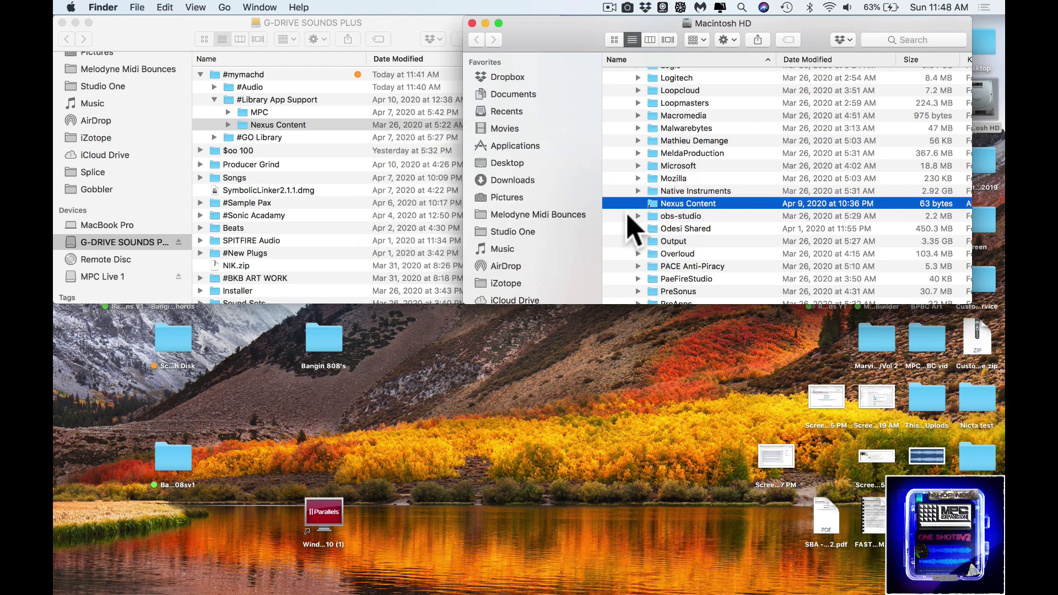
right_click(660, 192)
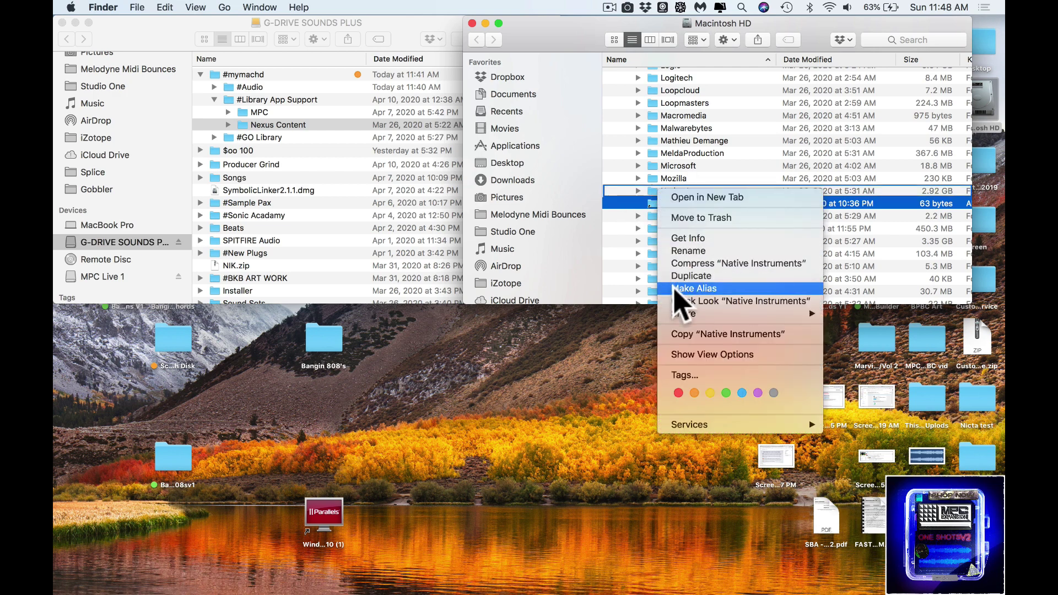
left_click(625, 22)
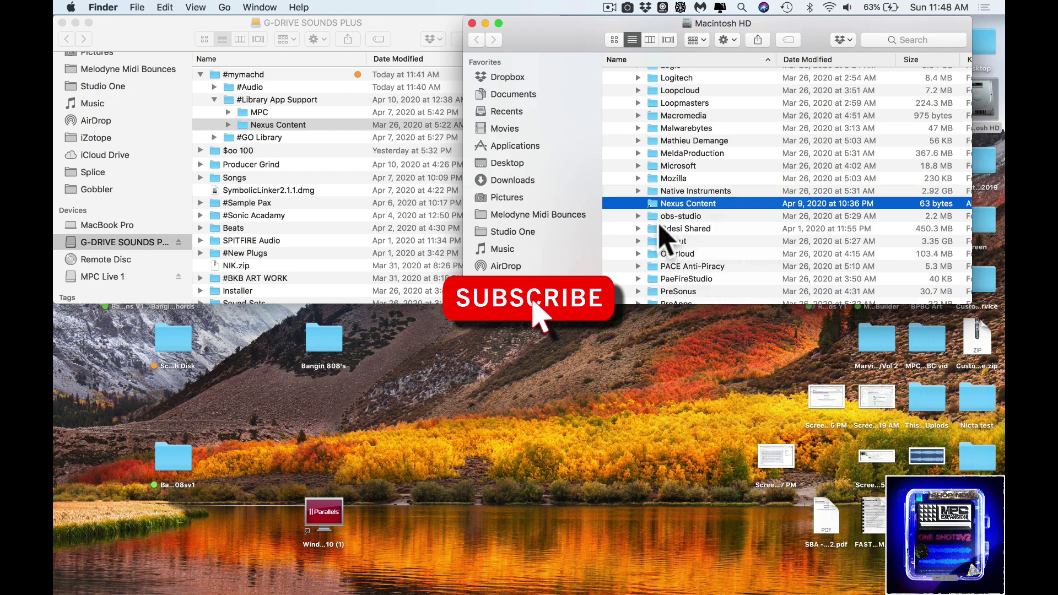
right_click(656, 191)
left_click(587, 23)
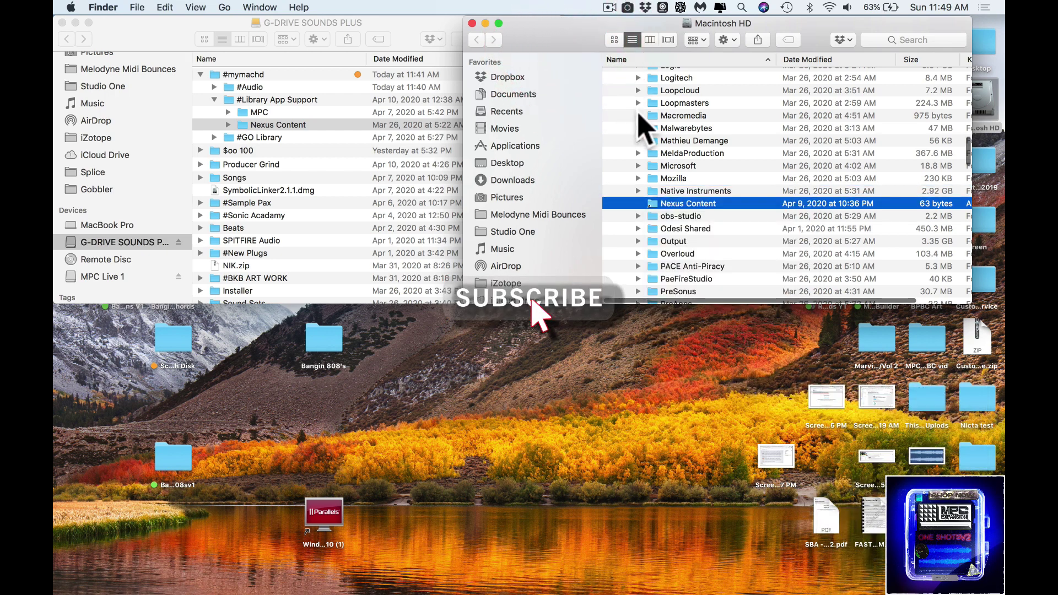
Collapse Application Support, expand the Library's Audio folder on Macintosh HD, and examine the contents of Impulse Responses
scroll(645, 132, "up", 10)
scroll(646, 132, "up", 15)
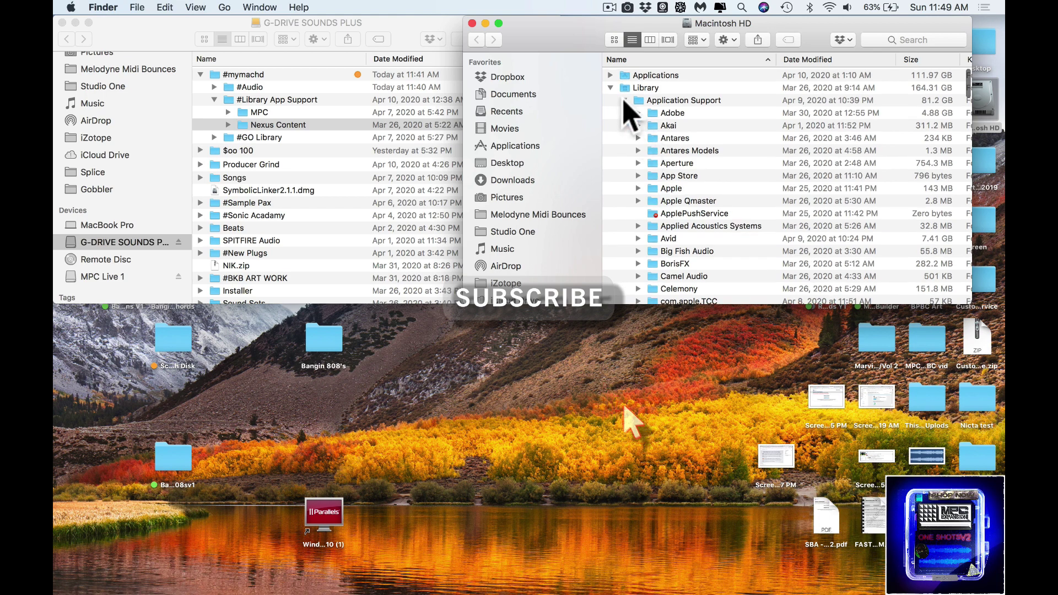
left_click(624, 101)
left_click(608, 87)
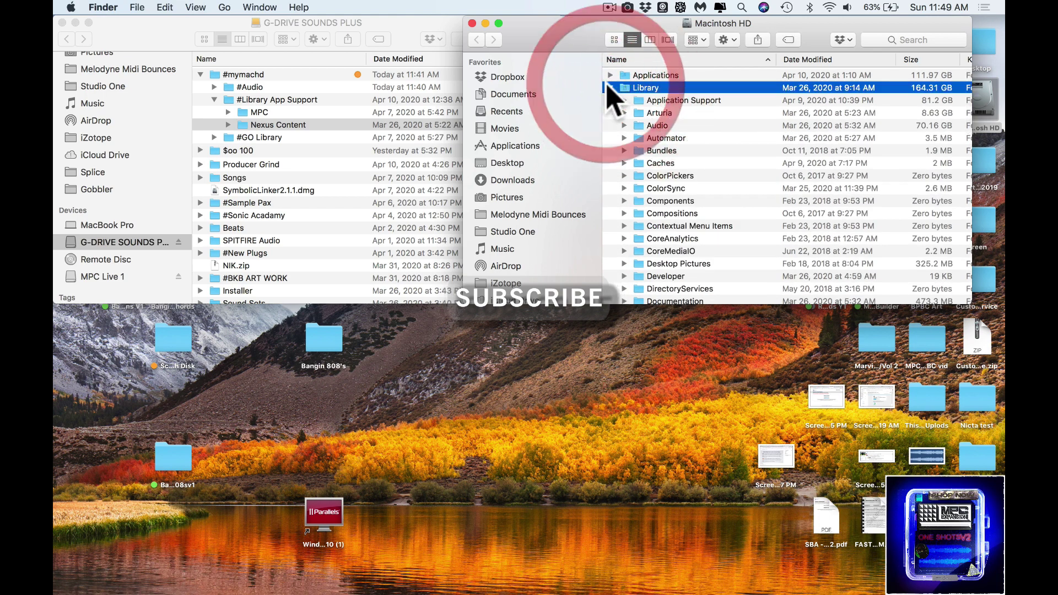
left_click(624, 125)
left_click(640, 163)
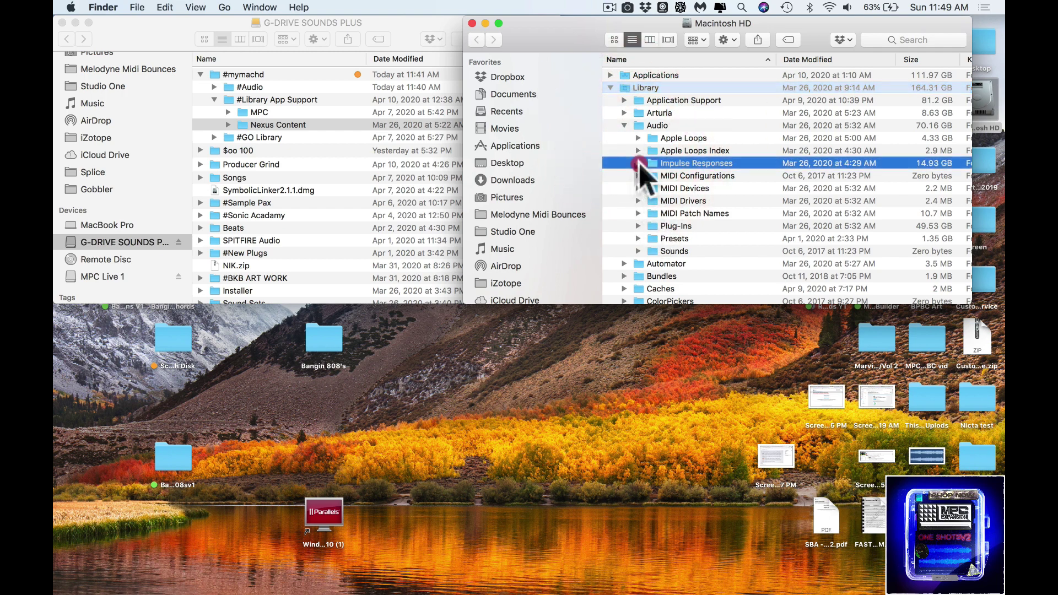
left_click(638, 164)
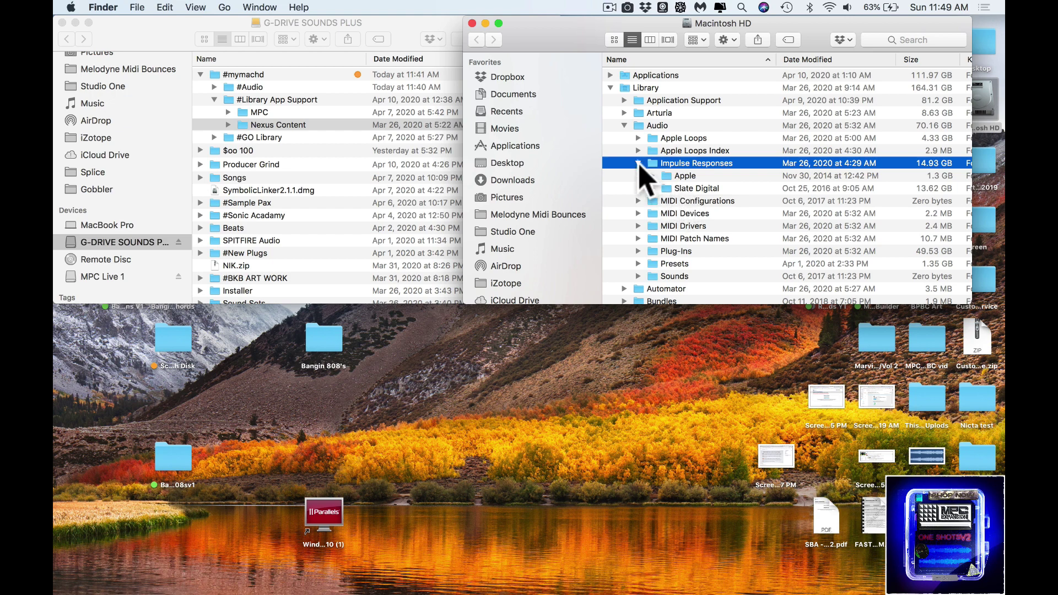
left_click(638, 164)
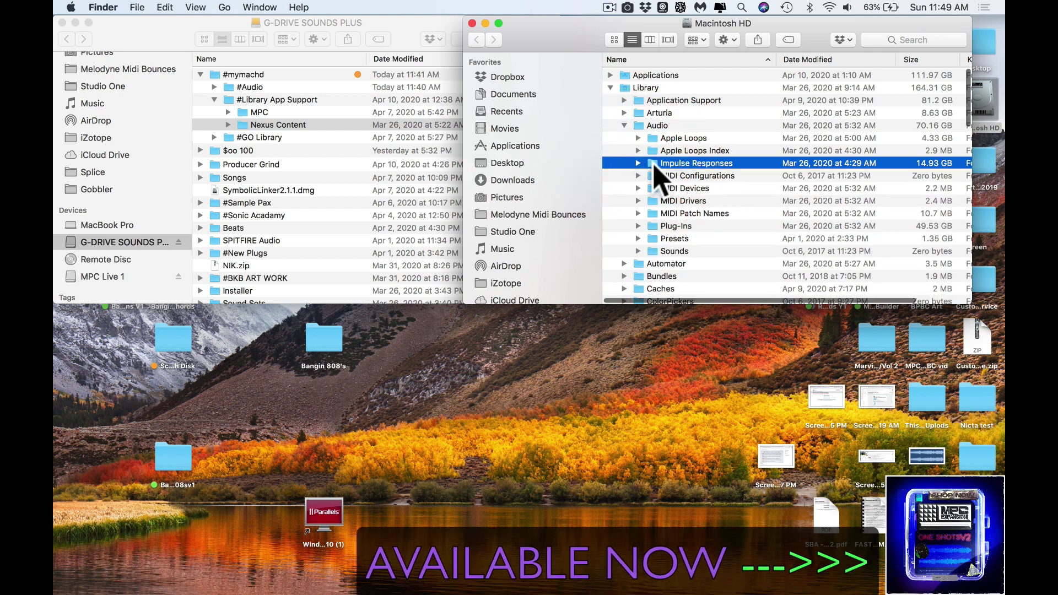
Copy the Impulse Responses folder from Macintosh HD's Library/Audio into the #Audio folder on G-DRIVE SOUNDS PLUS
right_click(654, 165)
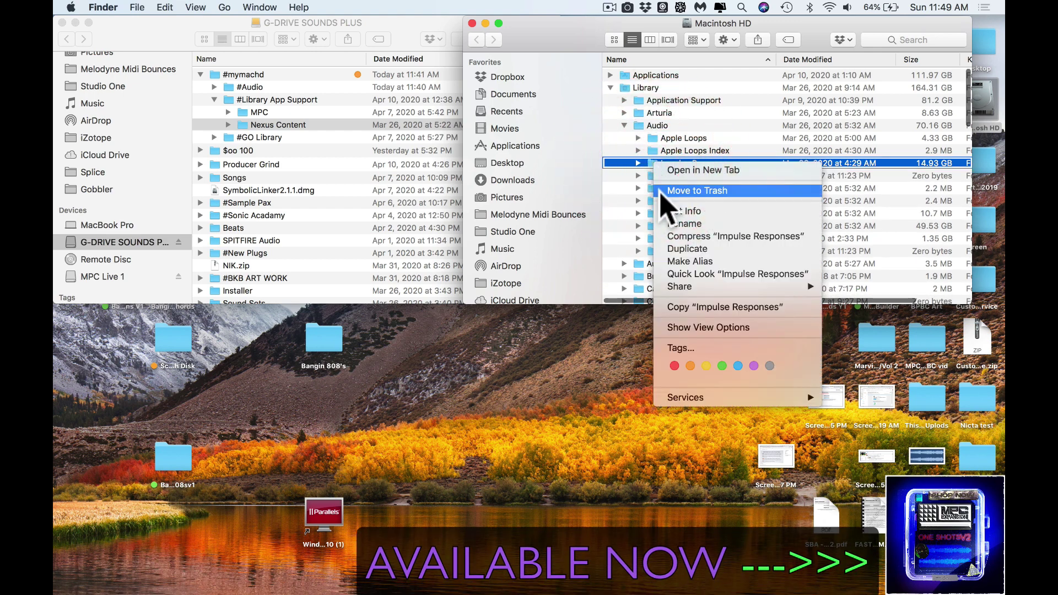
left_click(682, 225)
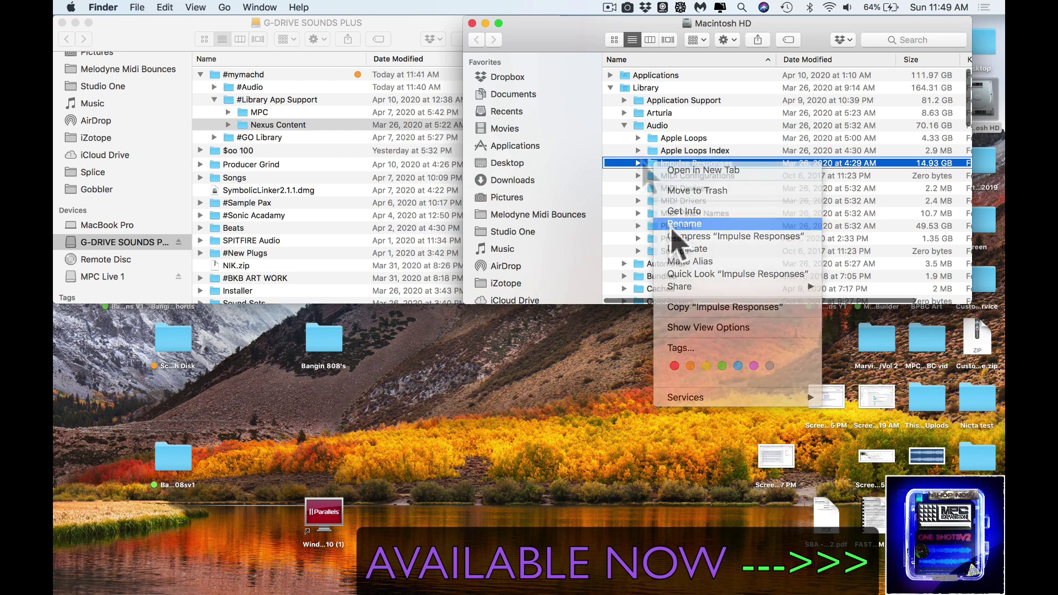
left_click_drag(653, 165, 231, 89)
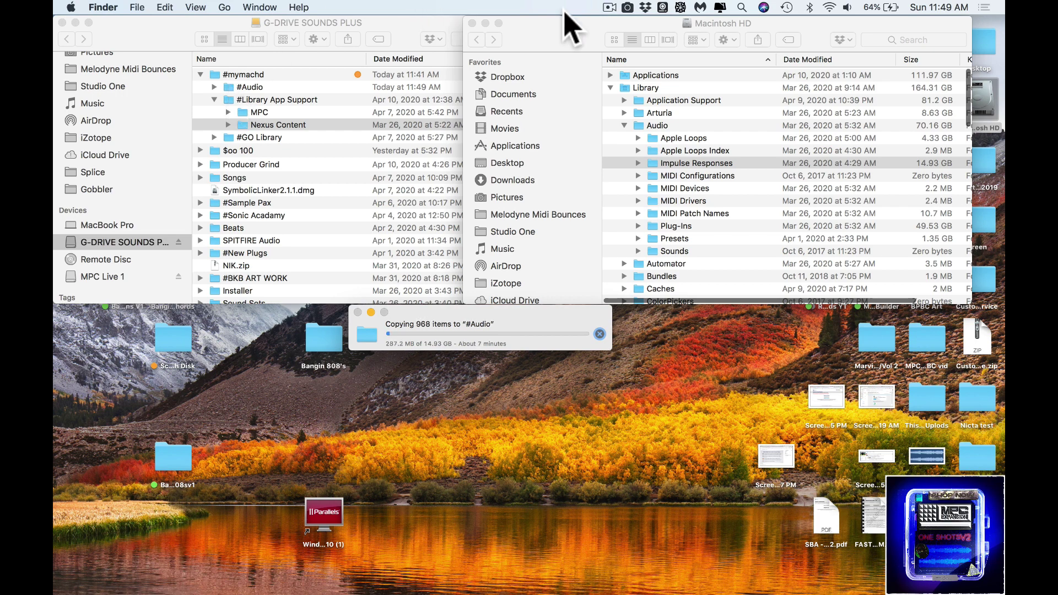
Check the available space on Macintosh HD in the CleanMyMac monitor and close it
left_click(721, 7)
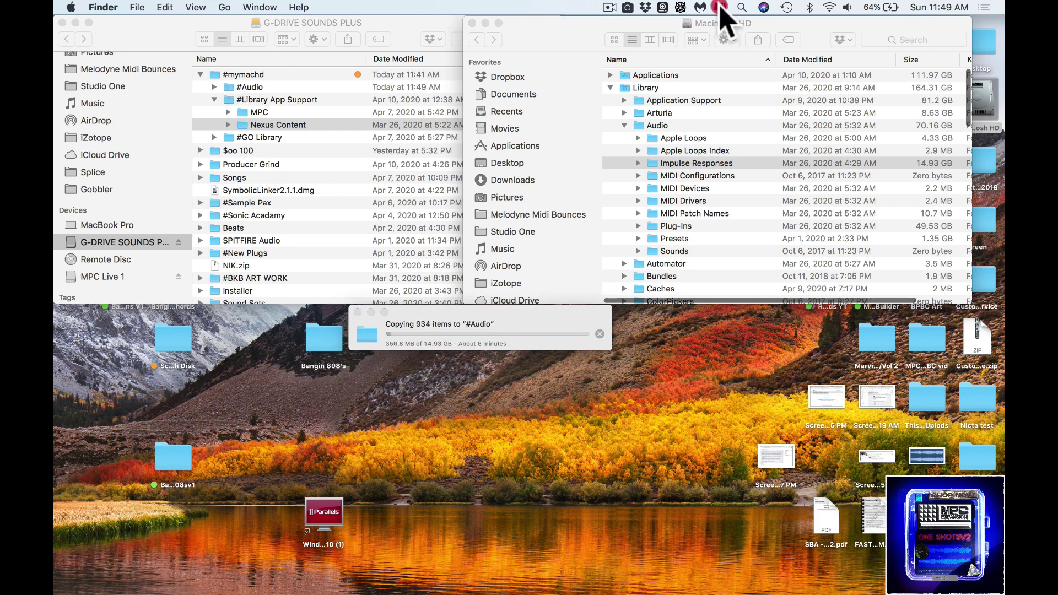
left_click(720, 8)
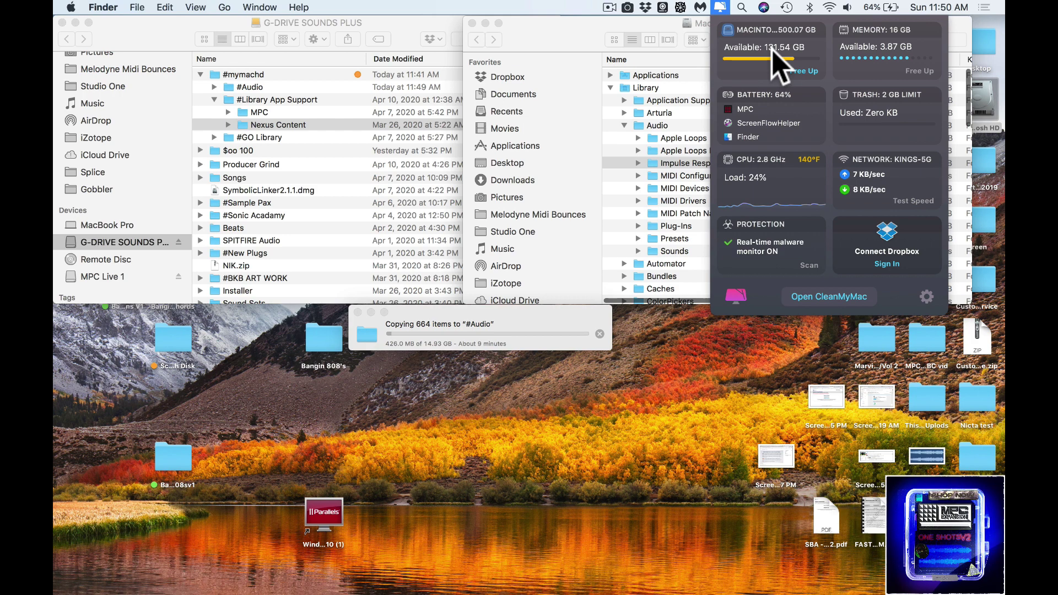
left_click(721, 8)
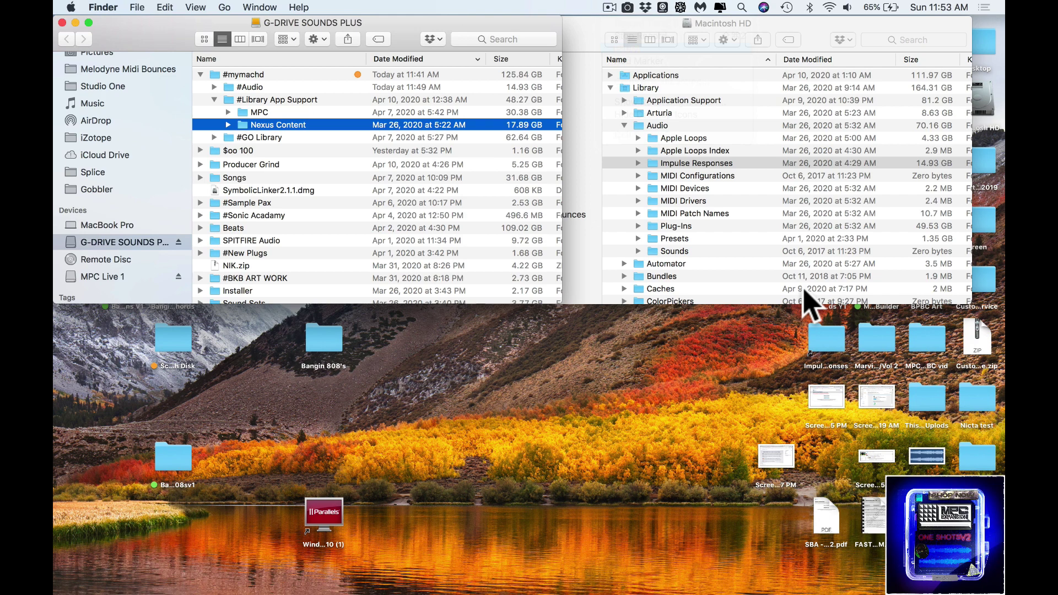
Expand #Audio on the G-DRIVE to check the copied folder, and review the actions offered for the original Impulse Responses folder
left_click(214, 87)
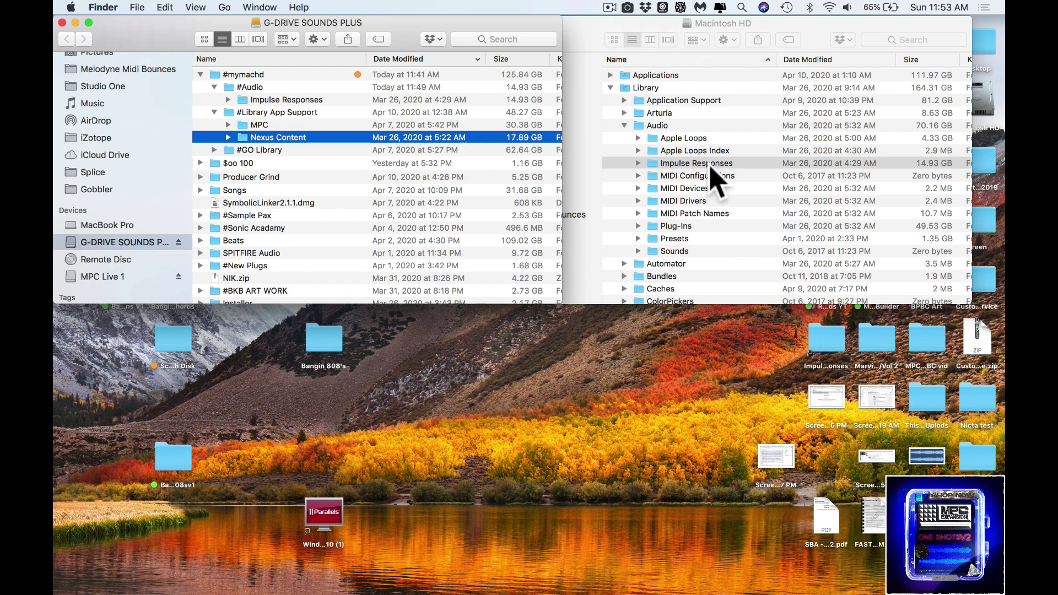
right_click(657, 163)
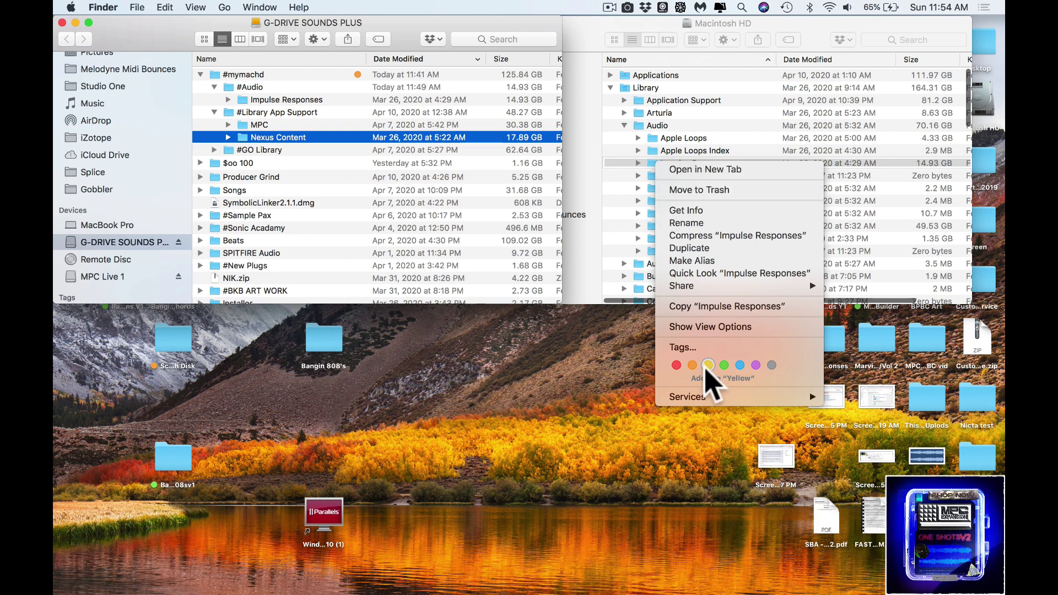
mouse_move(707, 397)
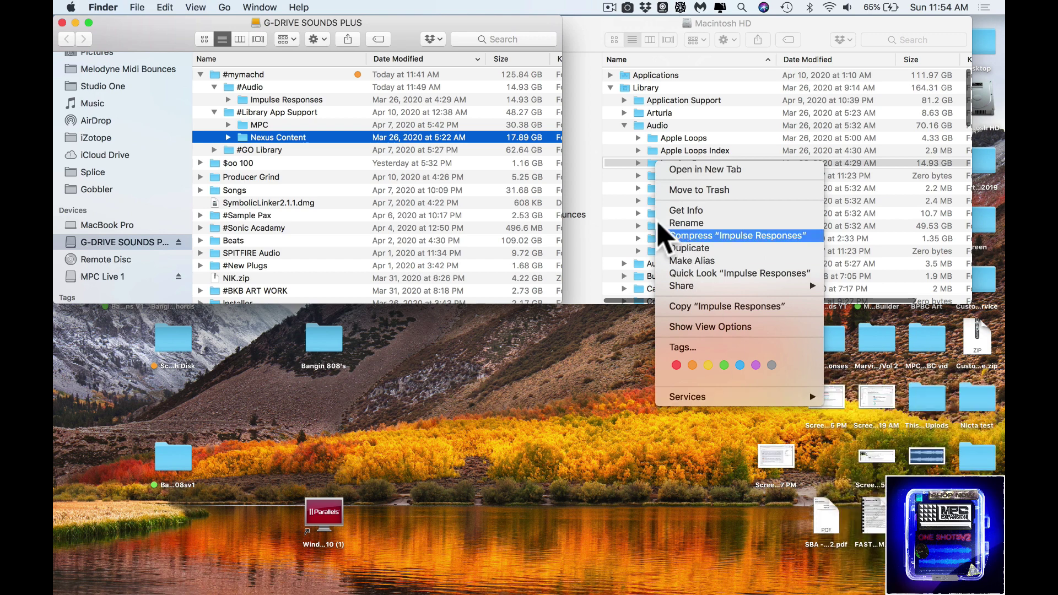
left_click(595, 189)
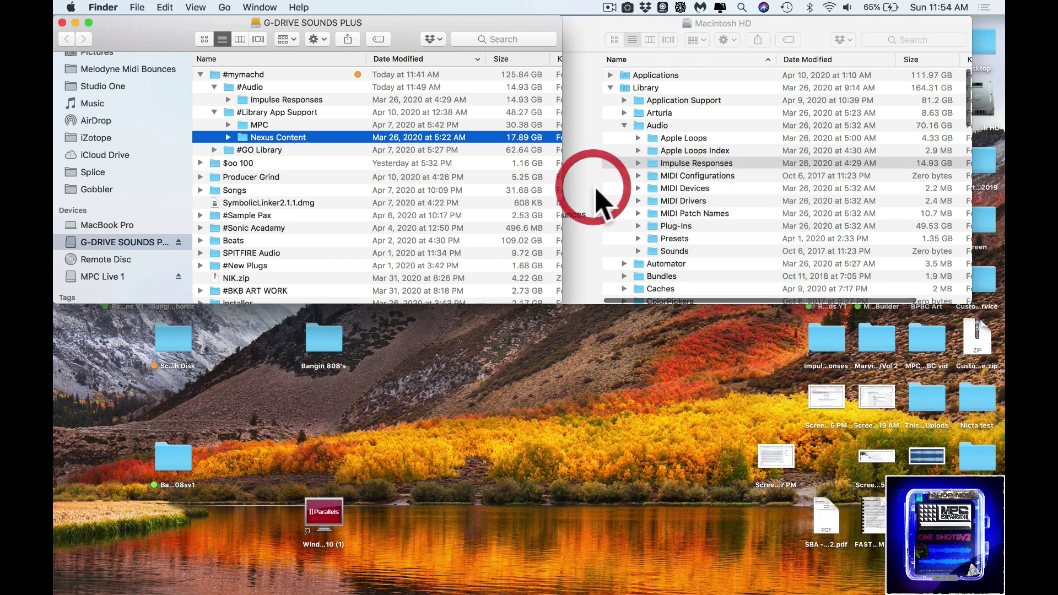
Check the full name of the Impulse Responses link on the desktop and preview its details
left_click(827, 366)
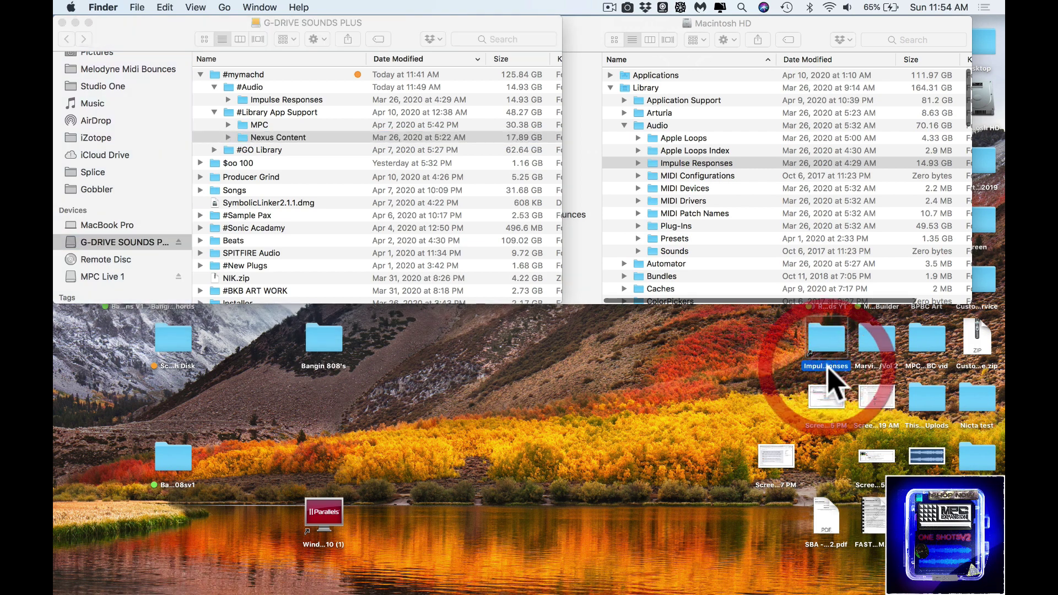
left_click(827, 366)
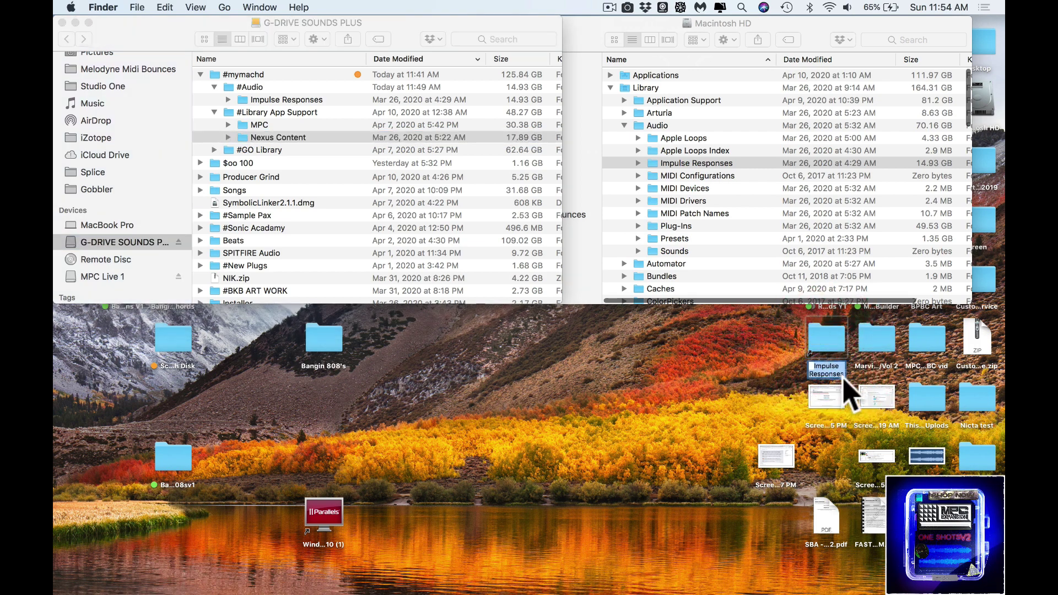
left_click(811, 353)
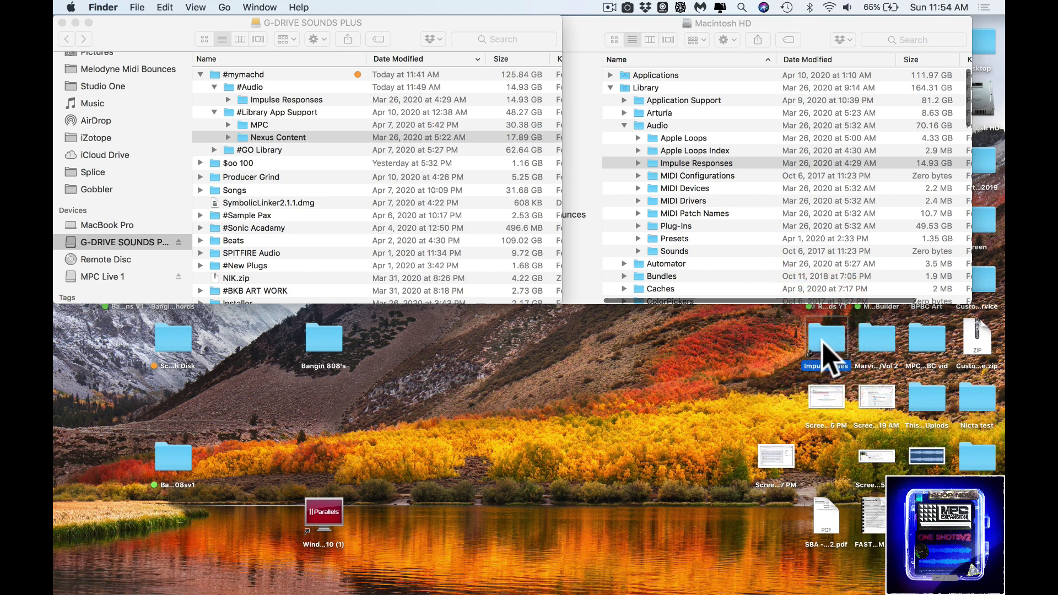
key("space")
left_click(686, 65)
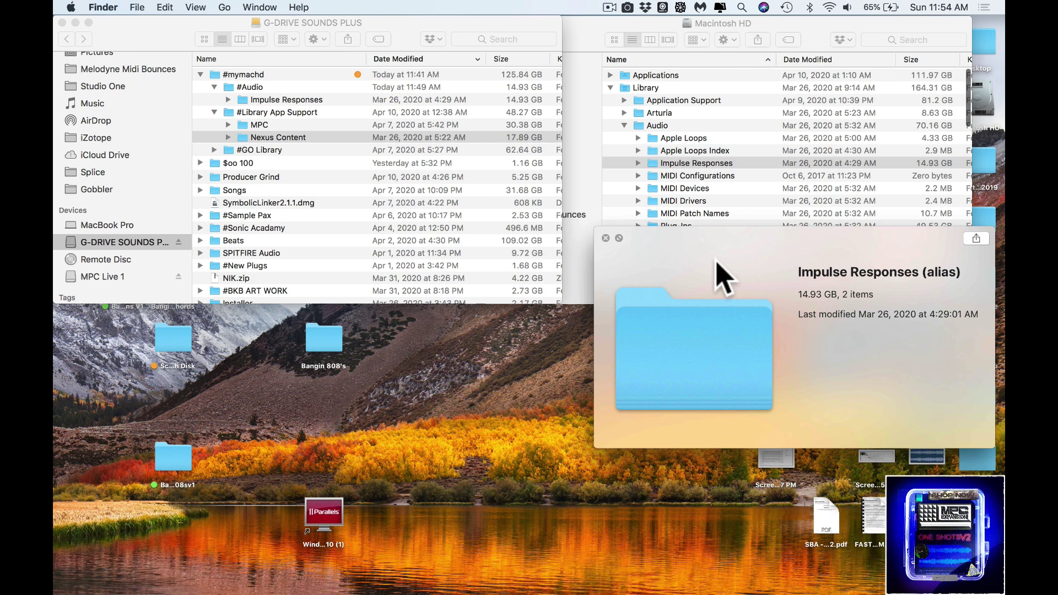
left_click(607, 238)
Move the Impulse Responses link from the desktop into Macintosh HD's Library/Audio folder, authorising the change as administrator
left_click(827, 342)
left_click_drag(827, 339, 664, 133)
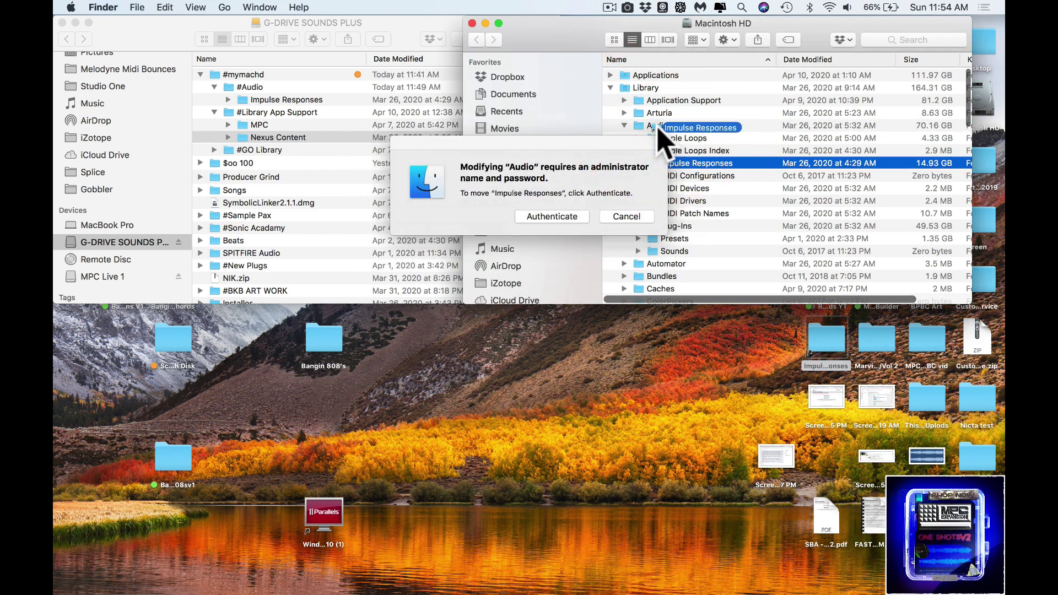
left_click(551, 216)
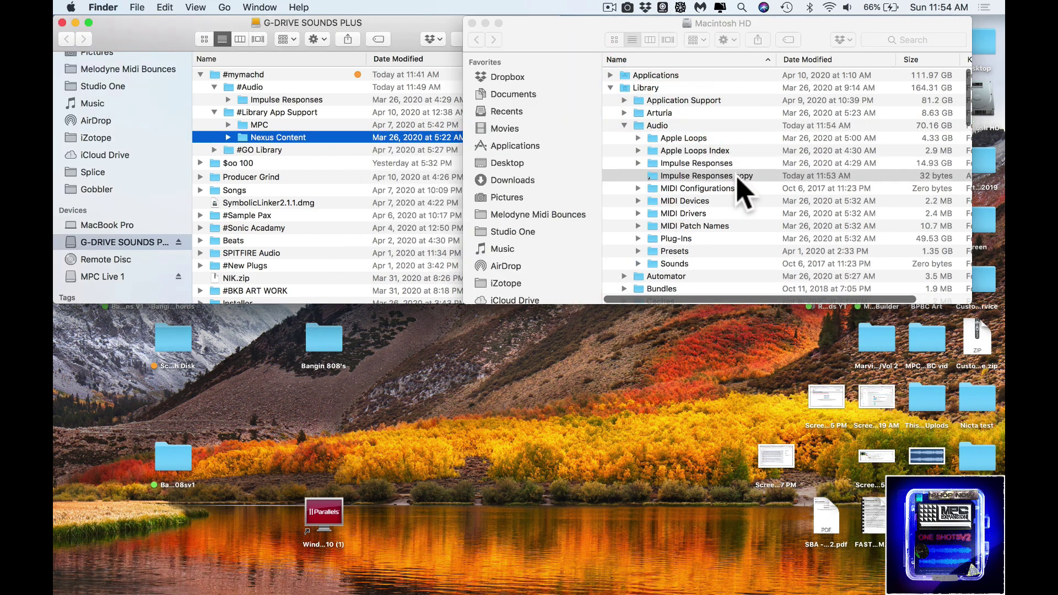
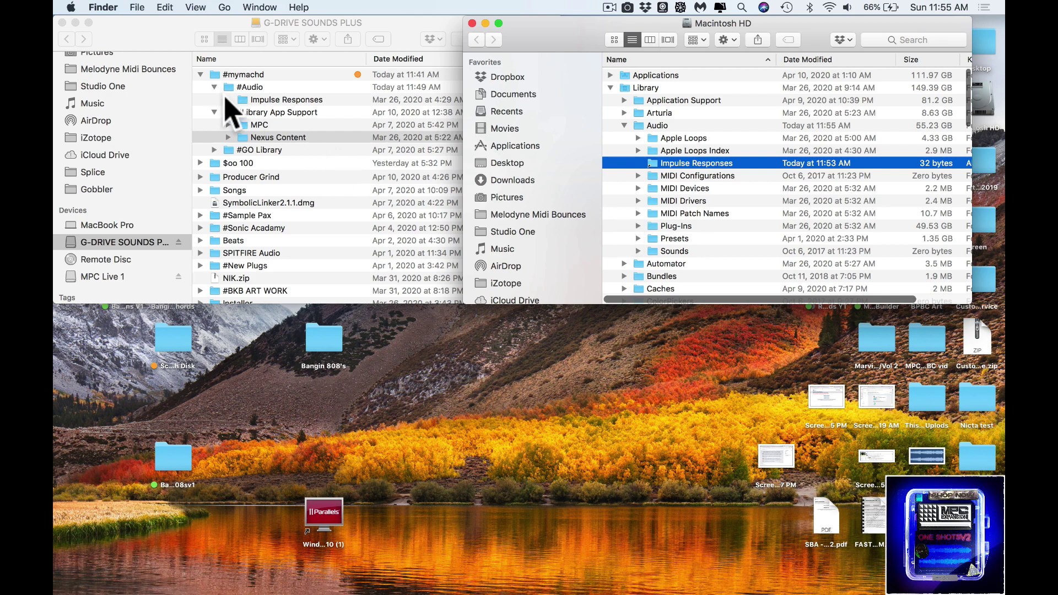
Select the copied Impulse Responses folder on G-DRIVE SOUNDS PLUS, and collapse #Audio, #Library App Support and #mymachd
left_click(245, 101)
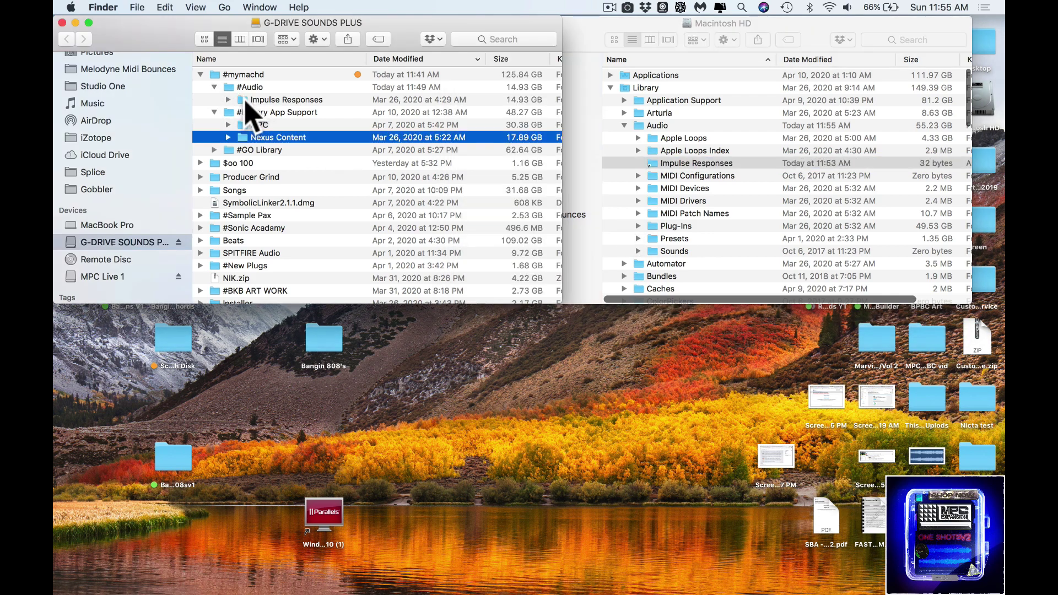
left_click(245, 101)
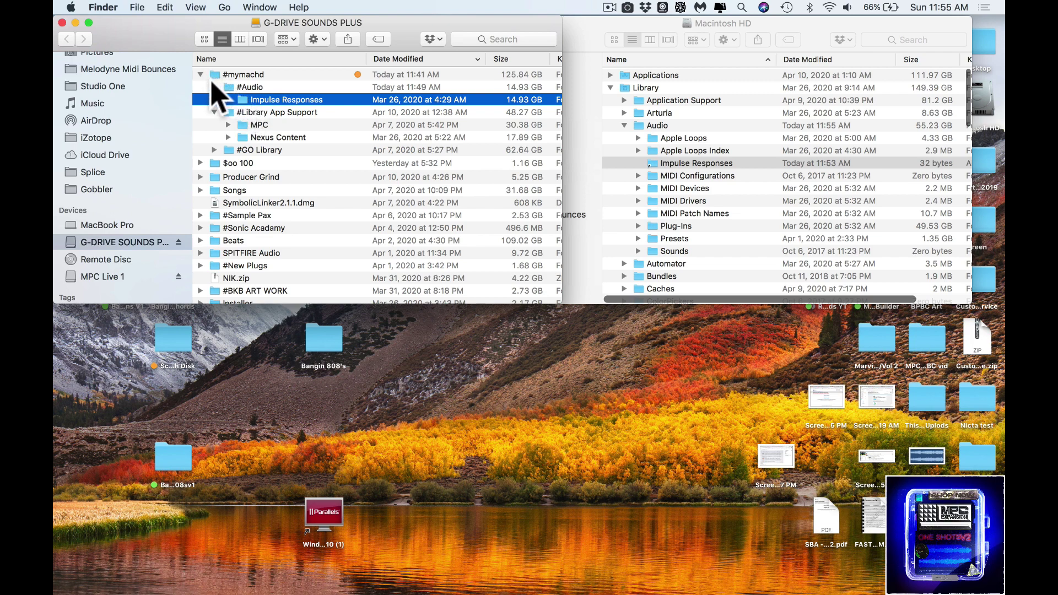
left_click(214, 86)
left_click(215, 100)
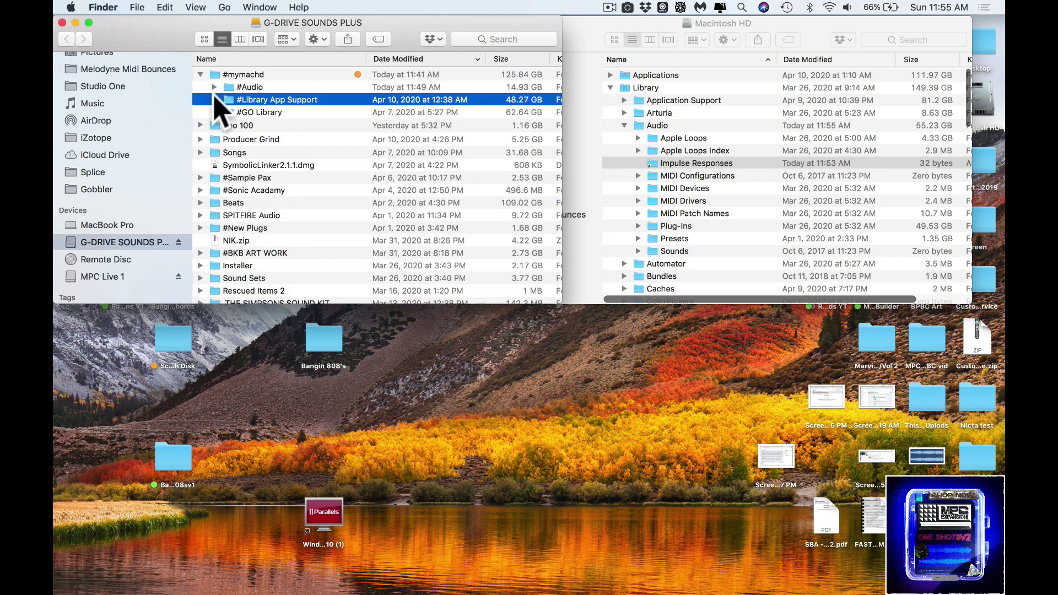
left_click(197, 74)
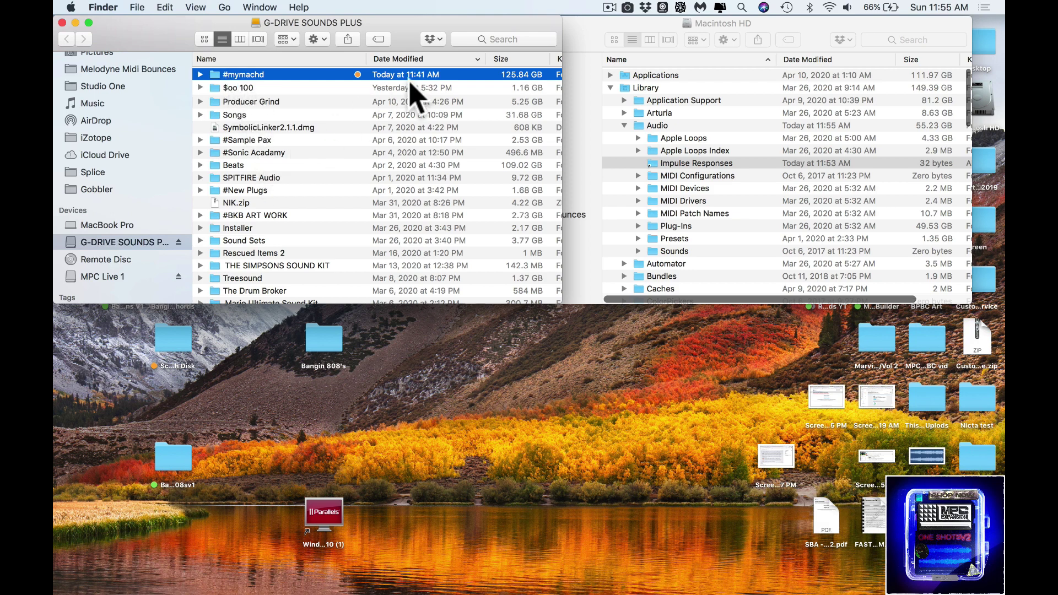
Expand #mymachd on the G-DRIVE to review its subfolders and look inside #Audio
left_click(200, 75)
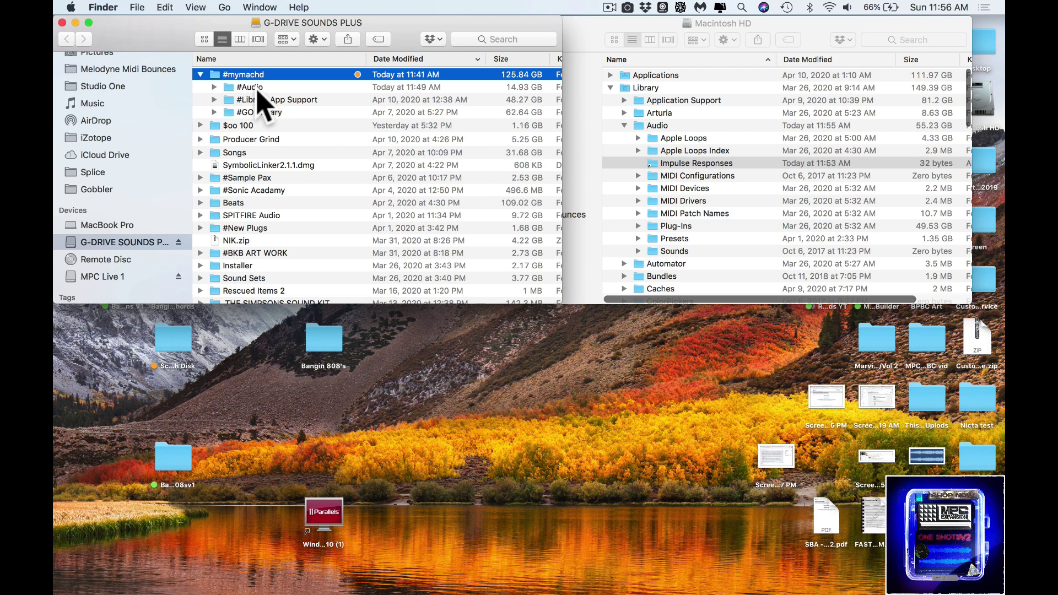
left_click(214, 87)
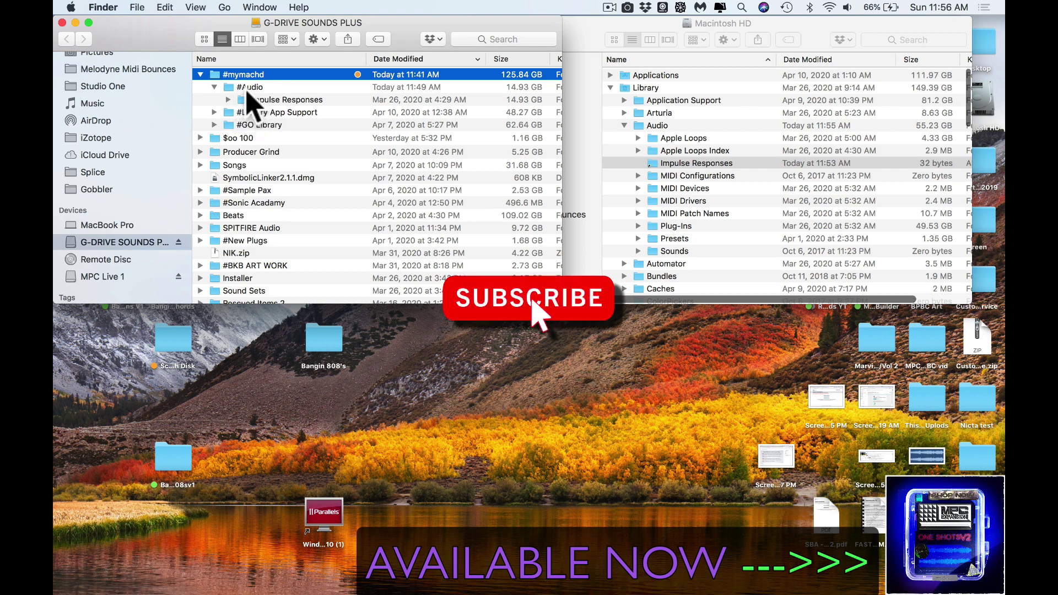
left_click(214, 87)
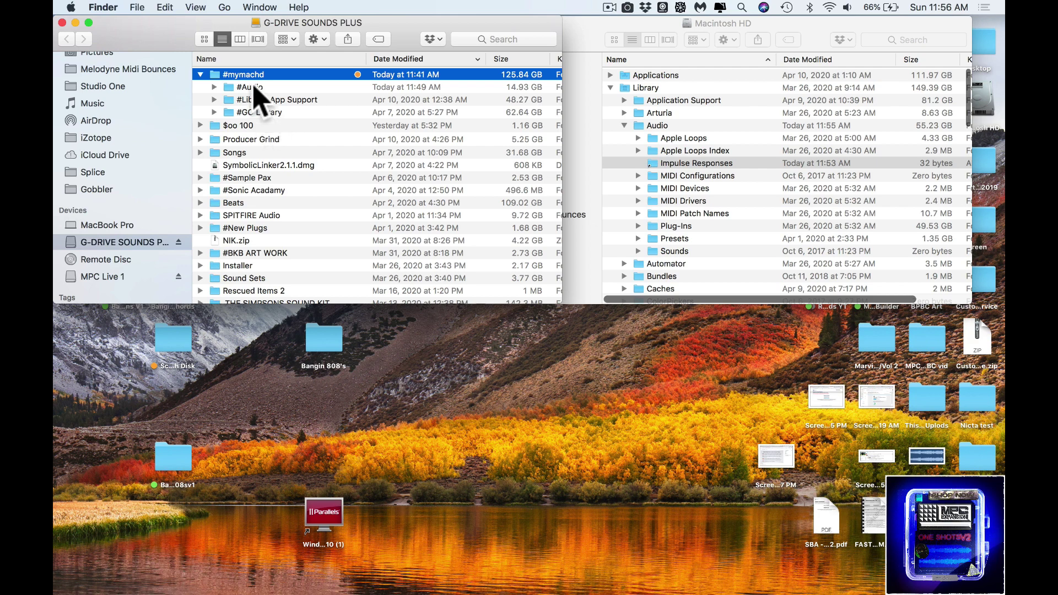
Reveal the hidden user Library among Finder's locations without opening it
left_click(224, 7)
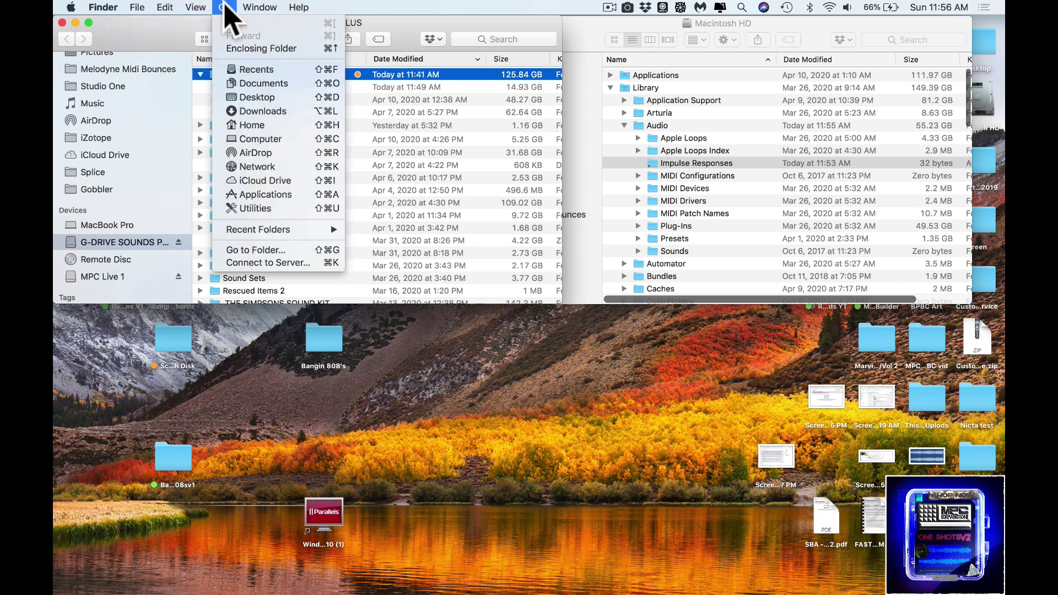
key("alt")
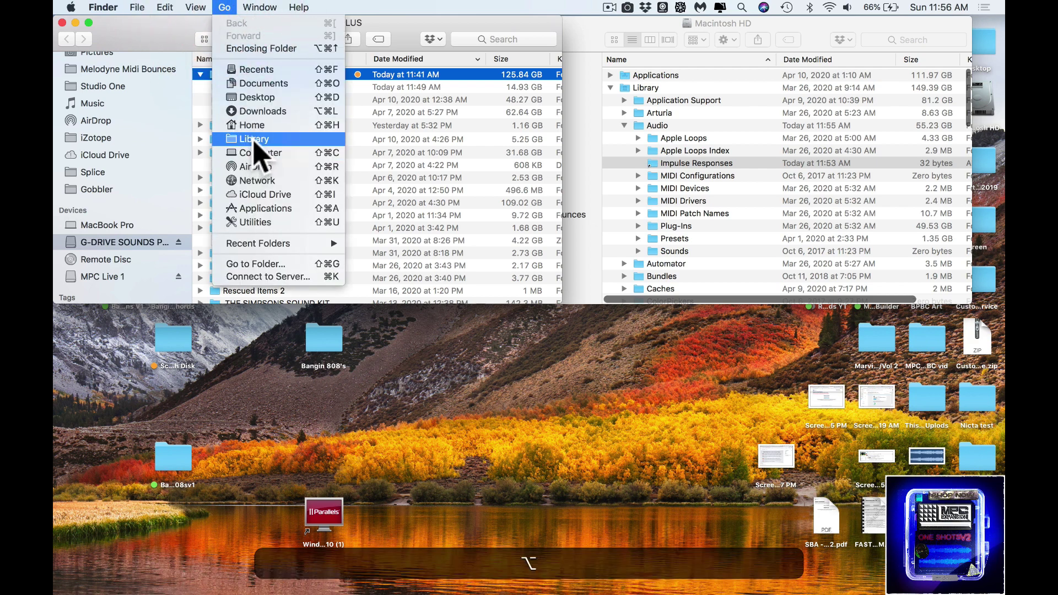
left_click(389, 20)
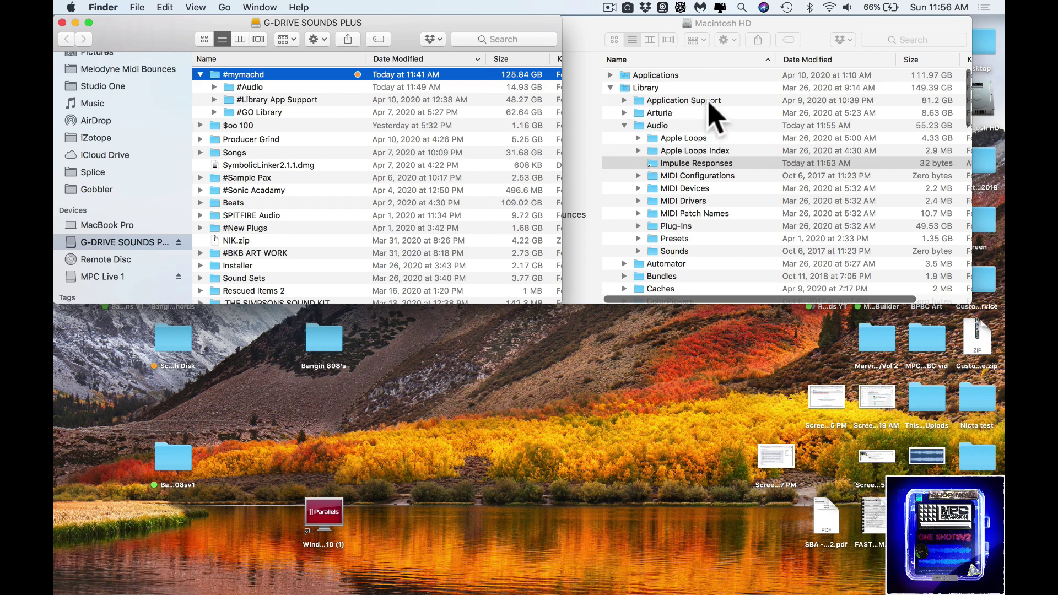
Collapse the Audio folder in Macintosh HD's Library and look briefly at the contents of Application Support
left_click(624, 125)
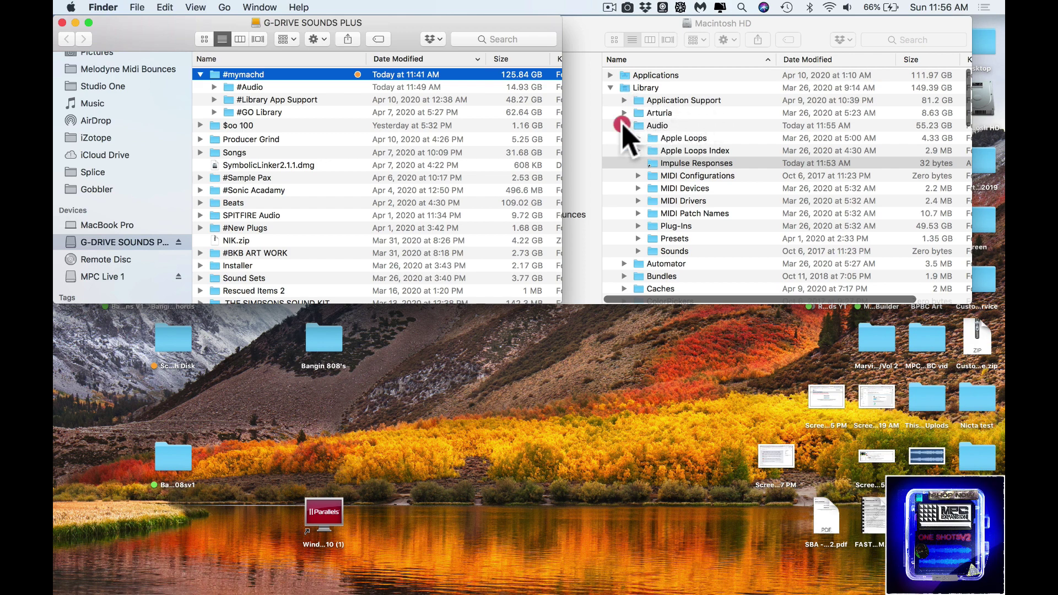
left_click(625, 125)
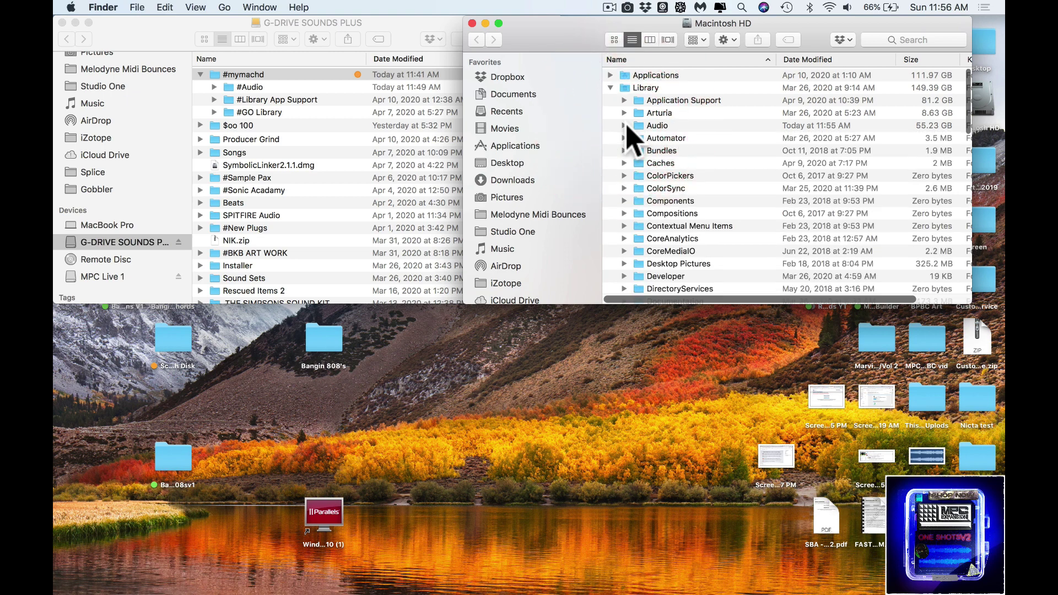
left_click(625, 100)
left_click(624, 100)
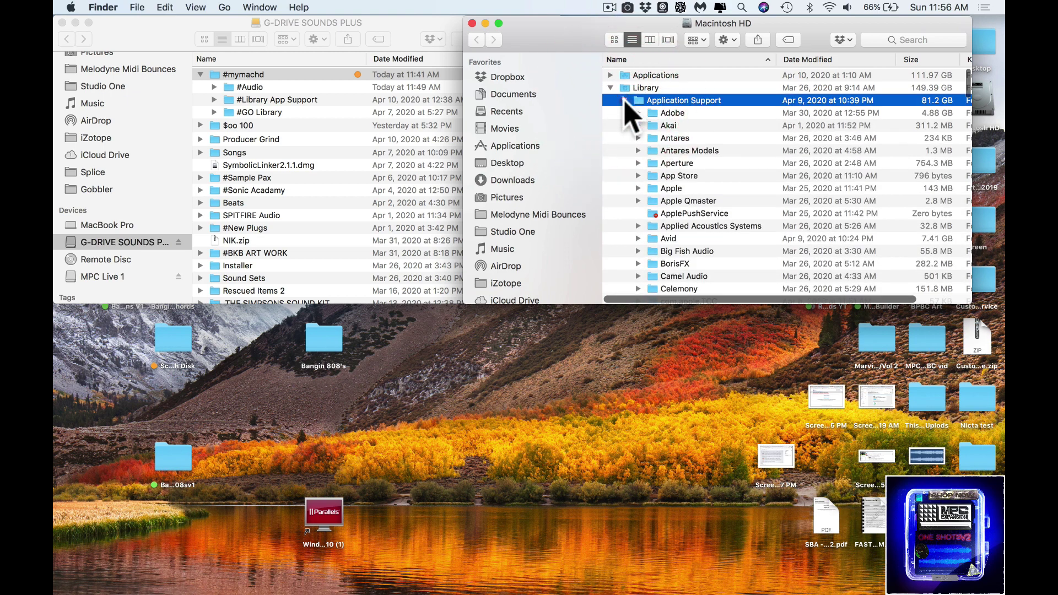
left_click(624, 99)
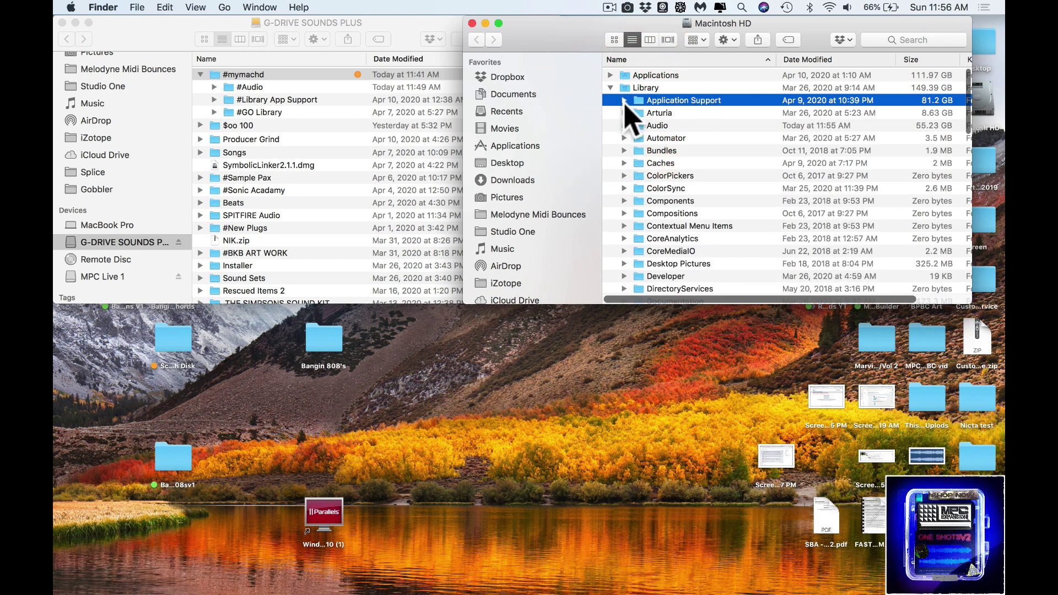
left_click(201, 76)
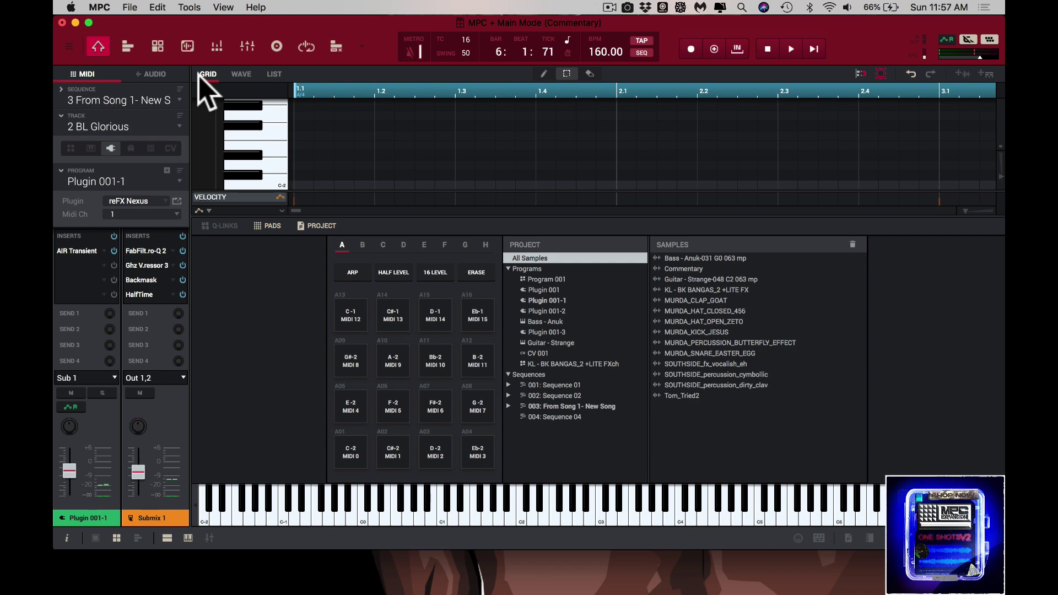
Switch to MPC, play sequence 3, and view the notes of the BL Glorious and EDM Sun Lucc tracks
key("space")
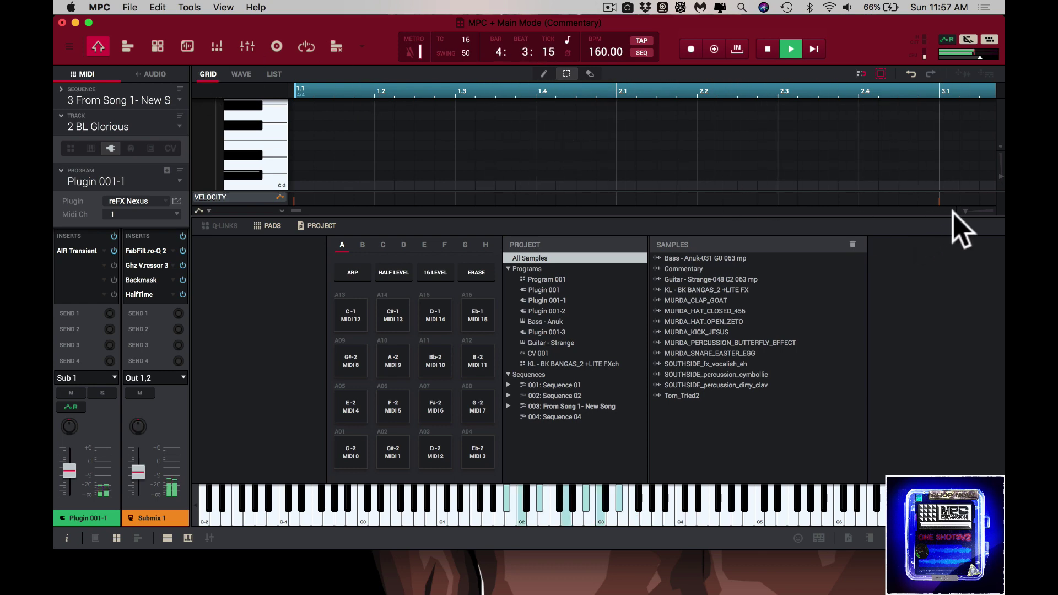
left_click(918, 208)
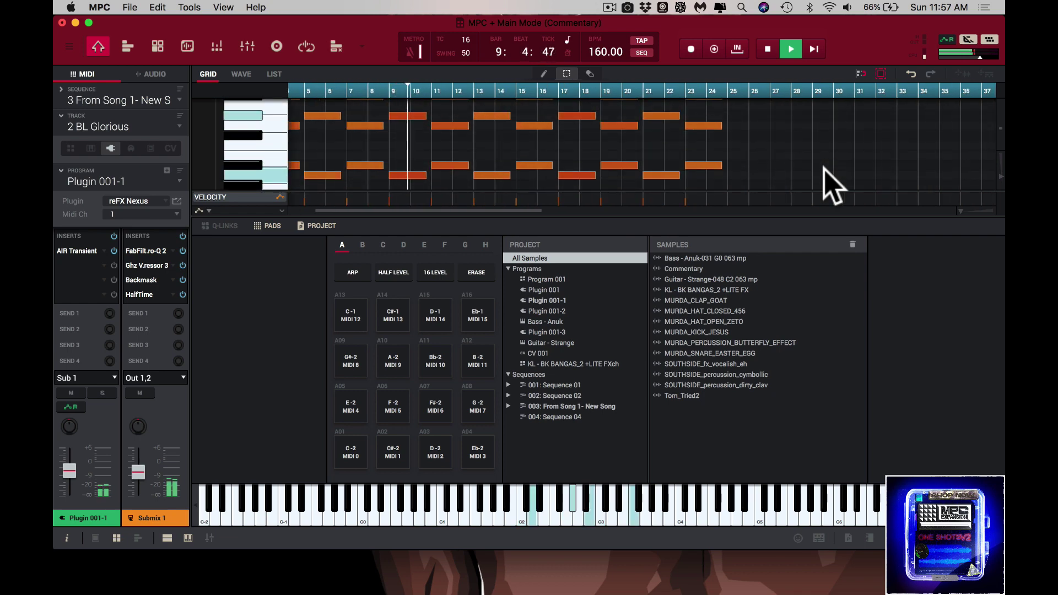
key("super")
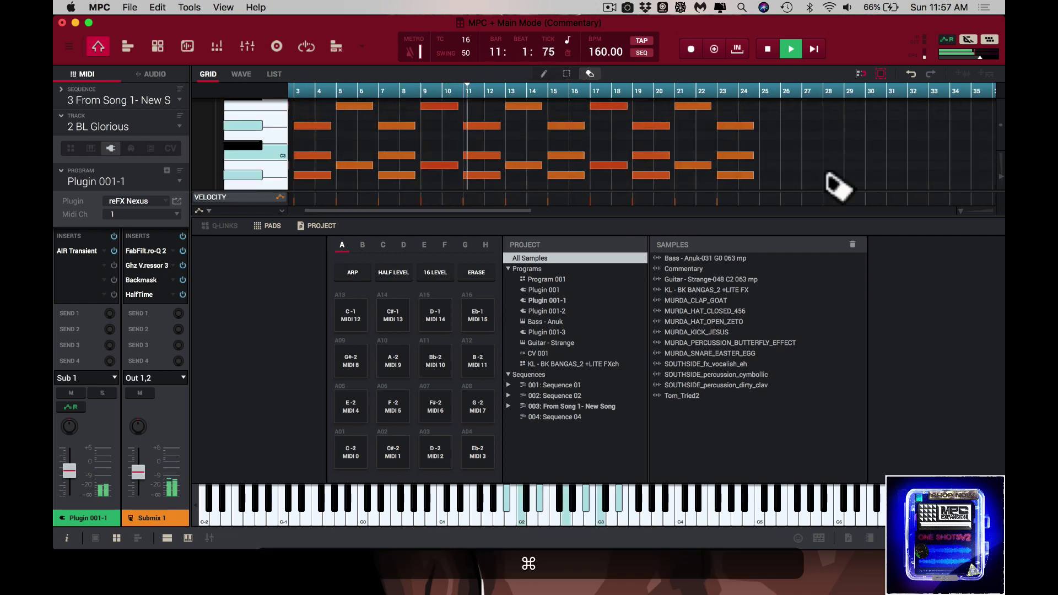
key("super+Down")
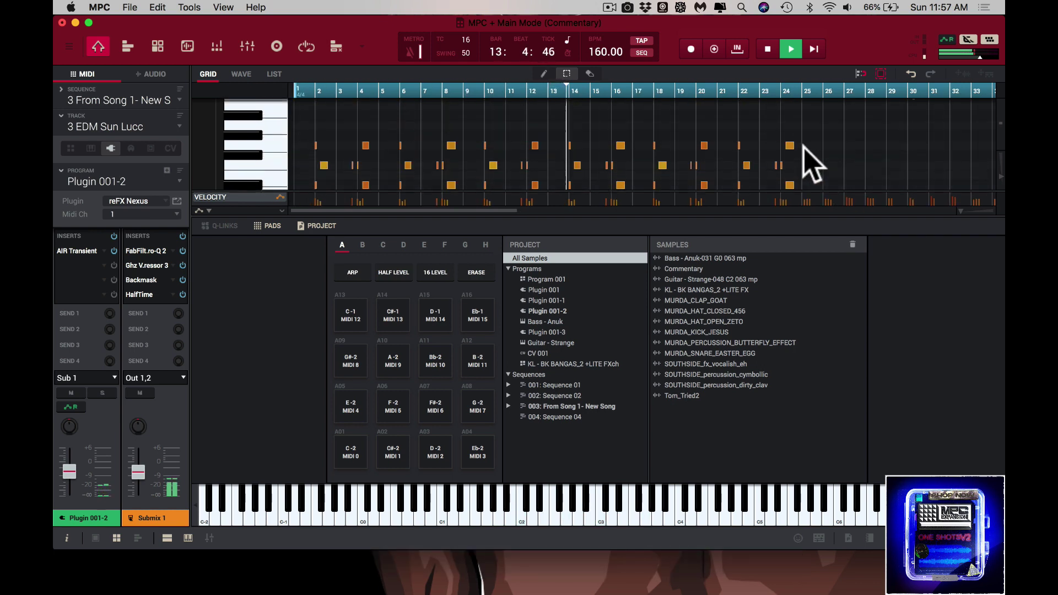
scroll(810, 165, "up", 3)
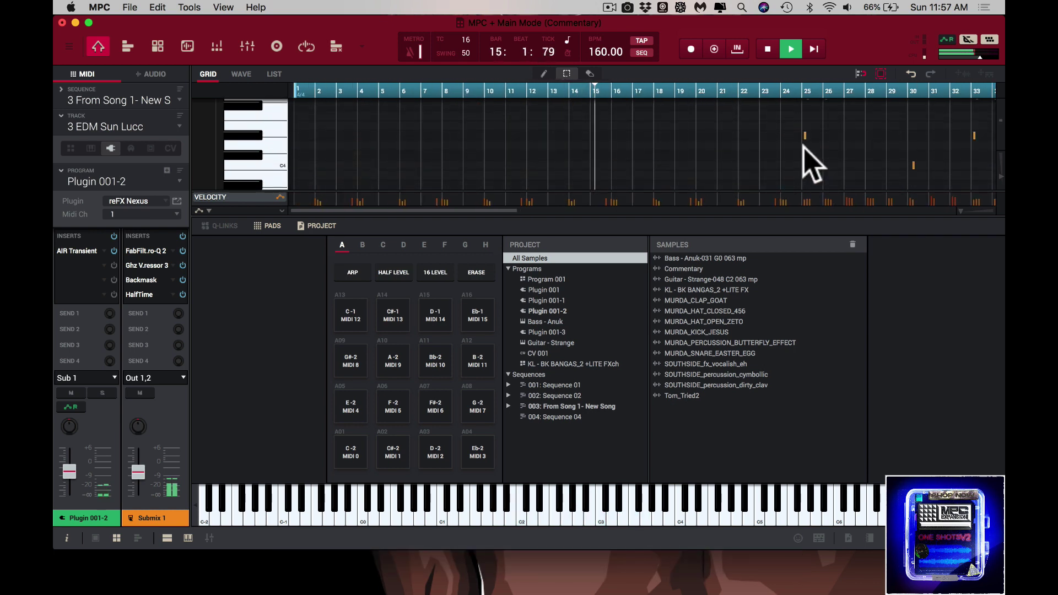
Go to track 4 Guitar and solo it briefly during playback, then release the solo
key("super+bracketright")
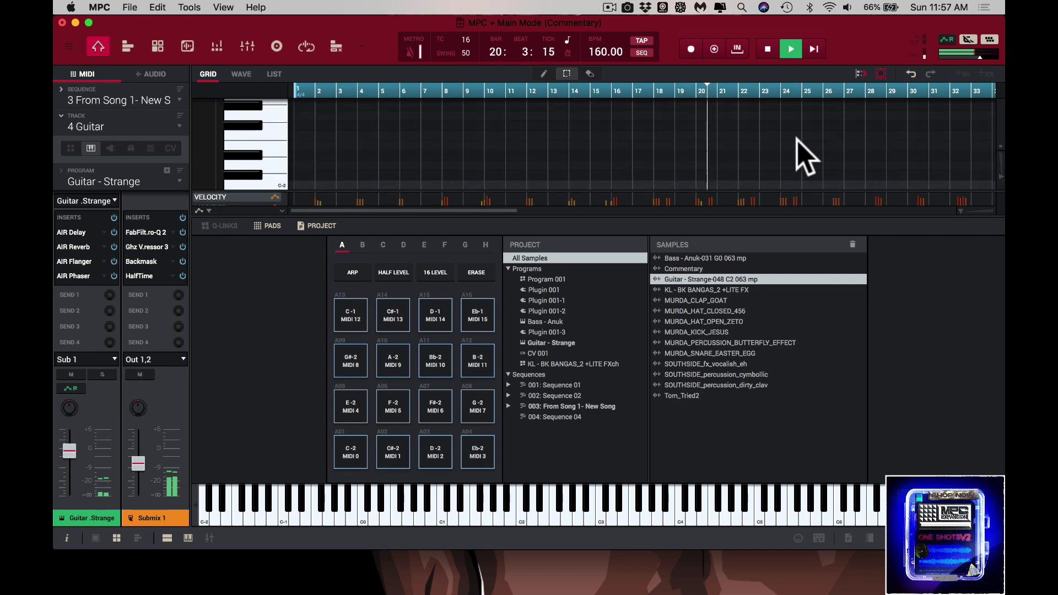
left_click(106, 375)
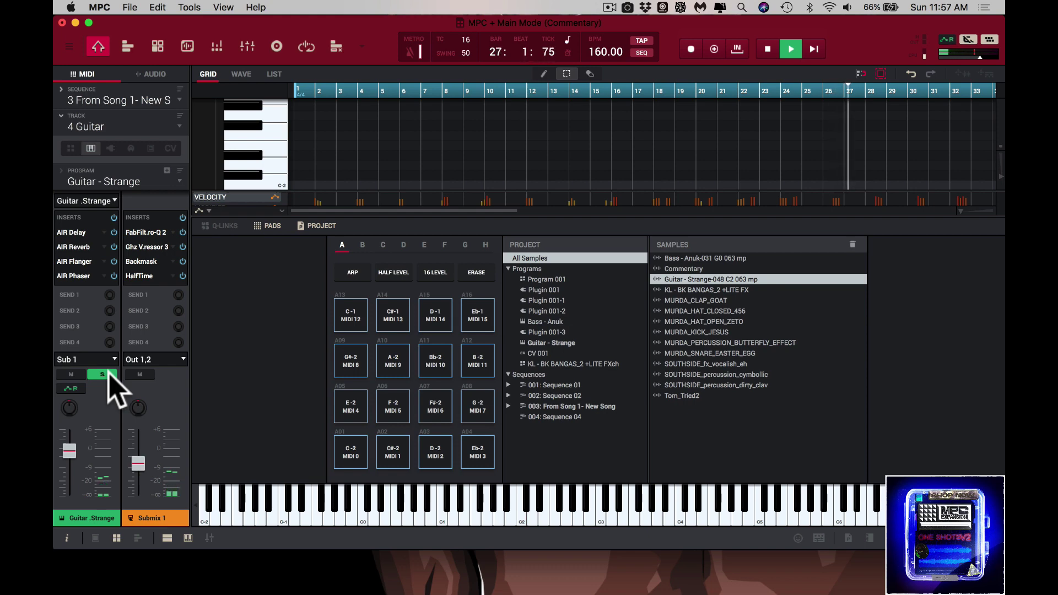
left_click(106, 375)
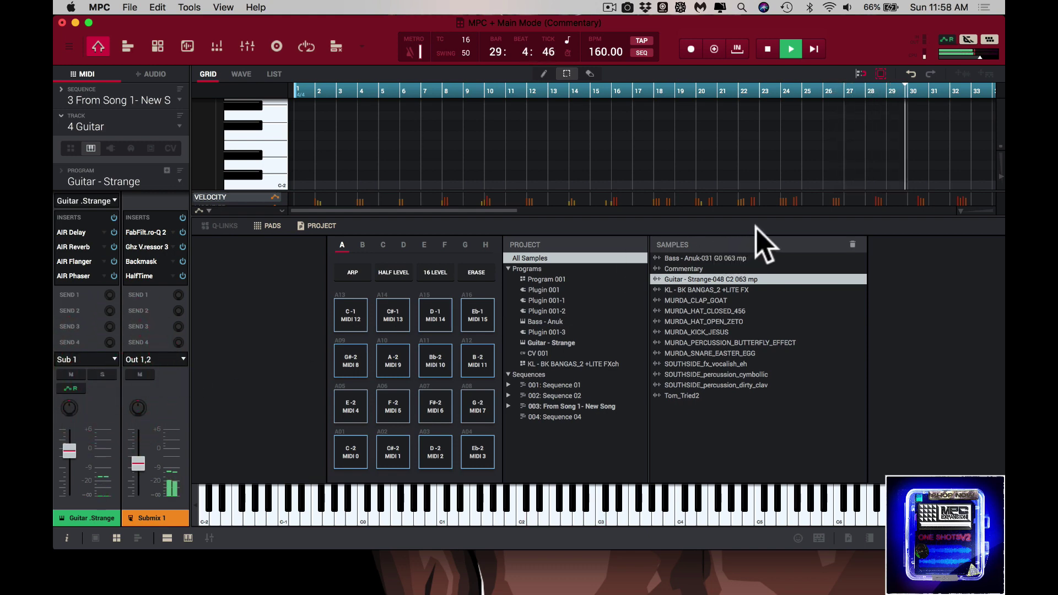
Go to track 5 Bass and solo it to hear the Bass - Anuk program alone
key("super")
key("super+bracketright")
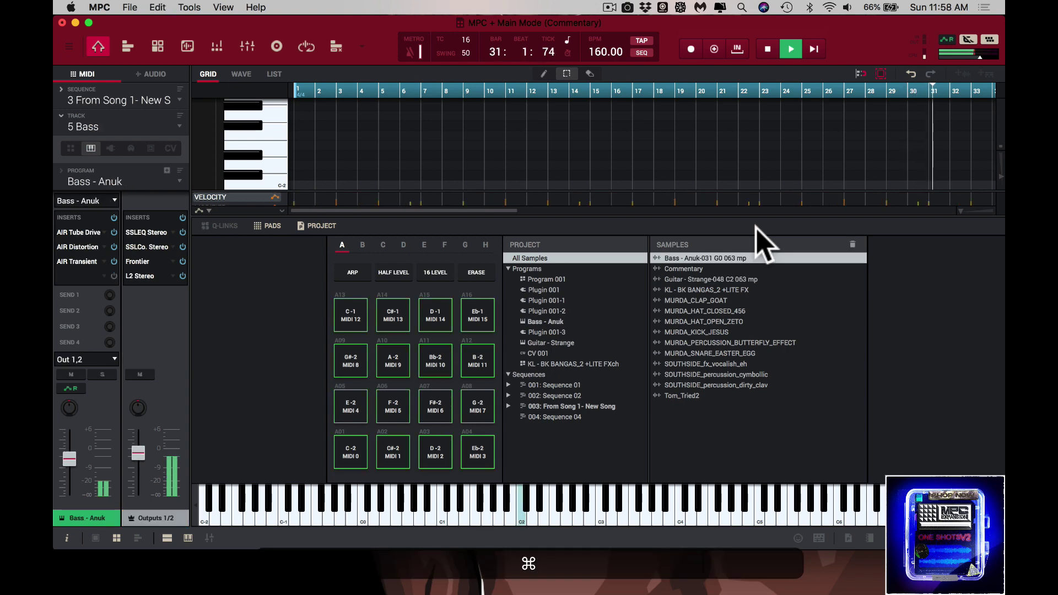
left_click(109, 374)
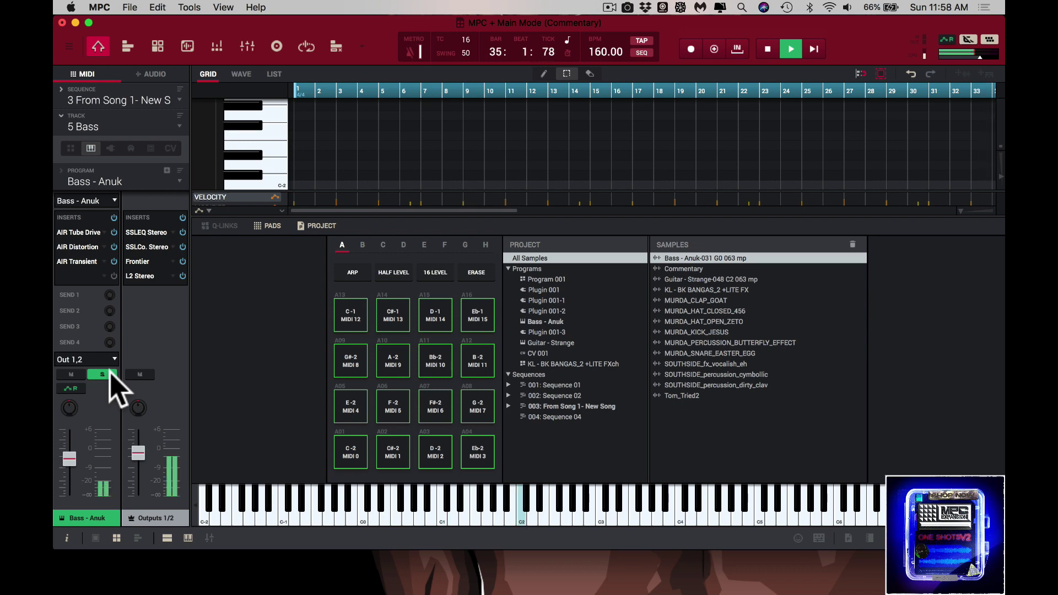
Continue through the tracks during playback to 6 Sq Hop 2 and the MURDA_KICK_JESUS drum track
key("super")
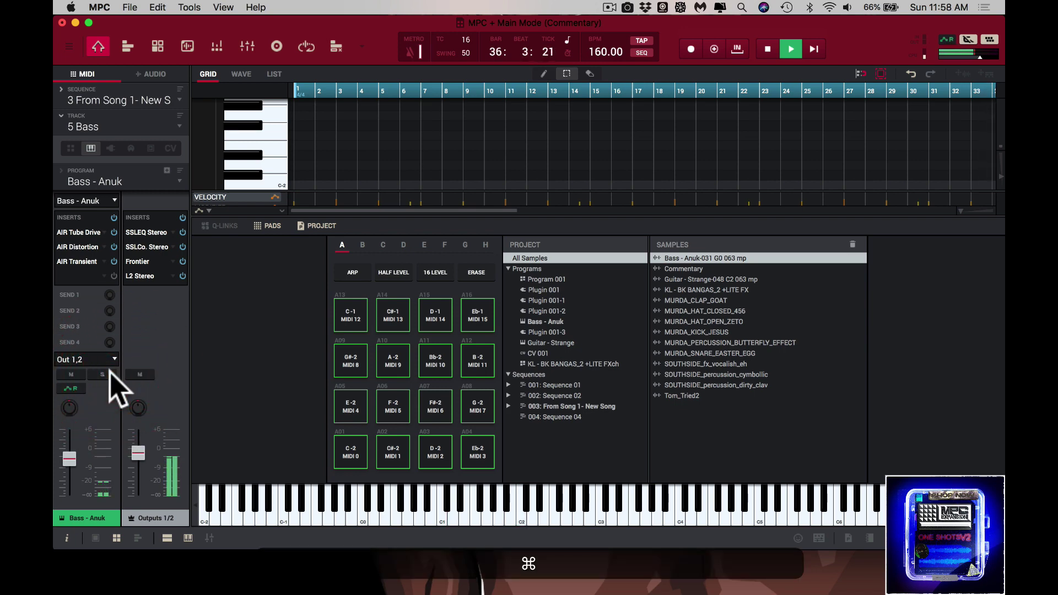
key("super+bracketright")
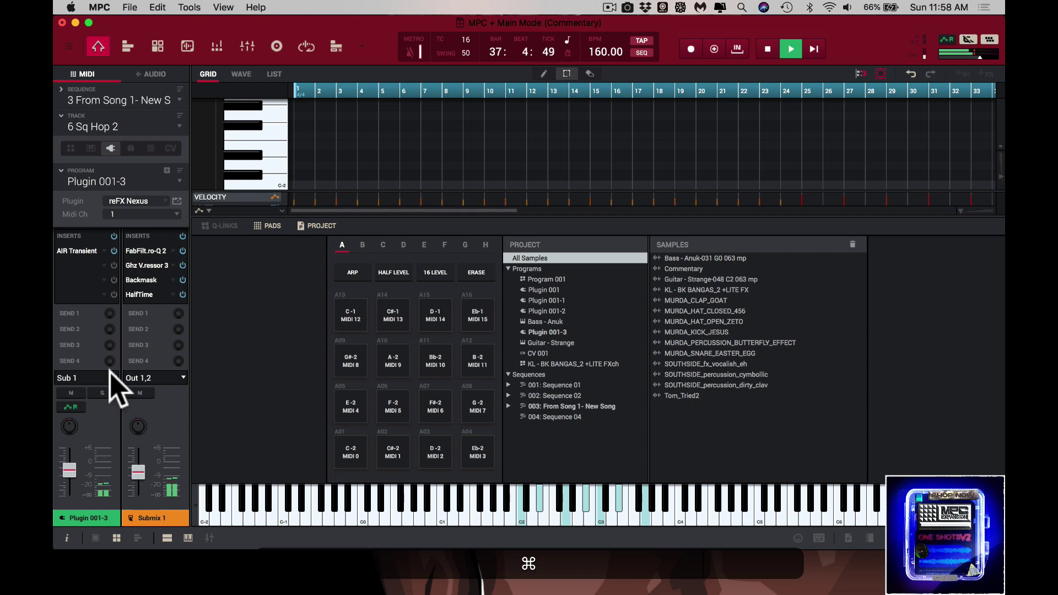
key("super+bracketright")
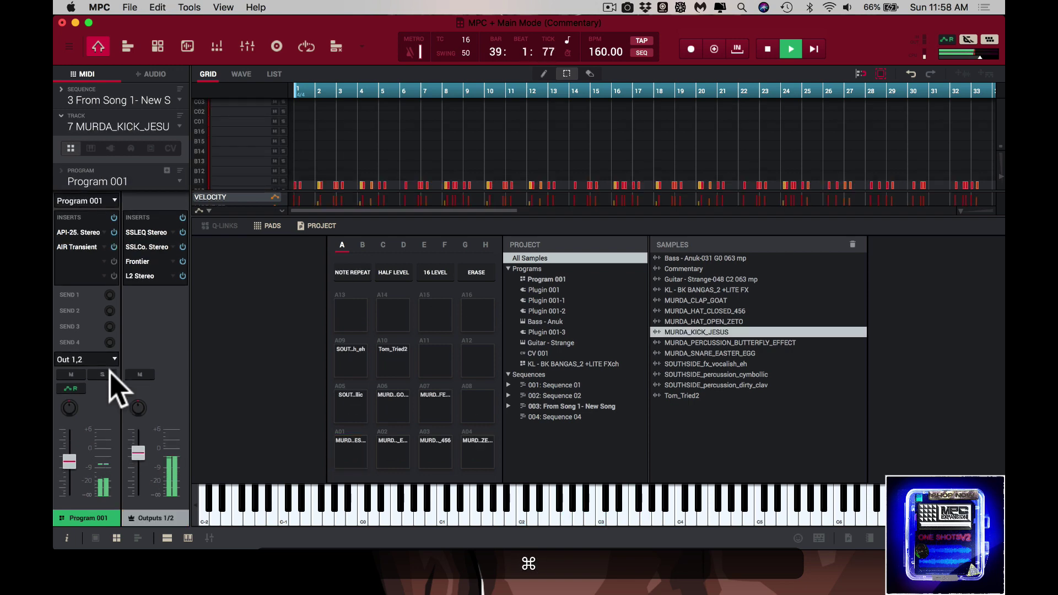
Continue through the drum tracks from track 8 MURDA_SNARE to 16 Tom_Tried2 during playback, and stop the sequence
key("super+bracketright")
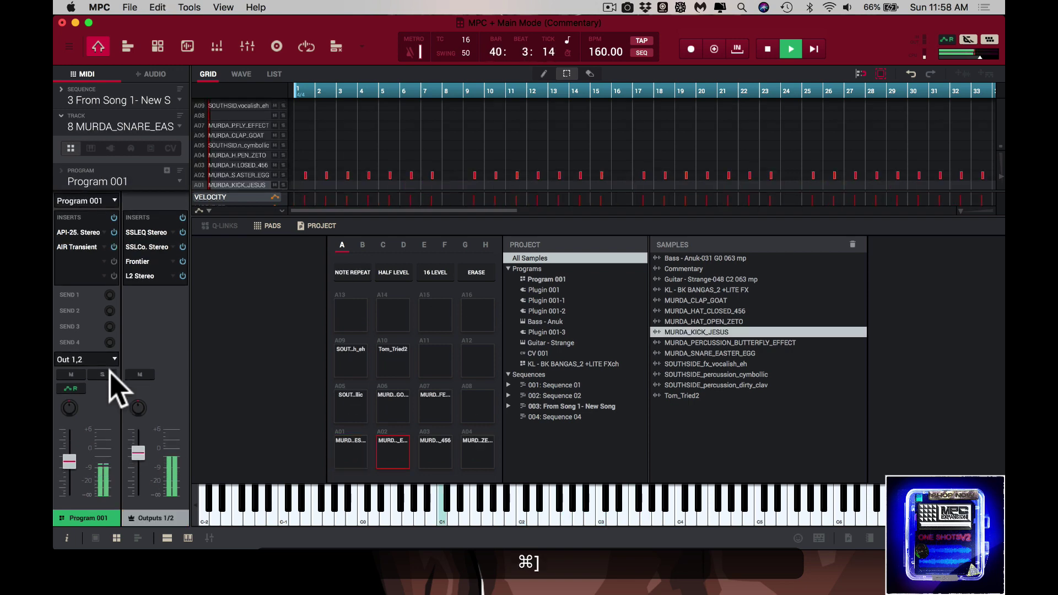
key("super+bracketright")
key("super+bracketright")
key("super+bracketright")
key("super+bracketright")
key("super+bracketright")
key("super+bracketright")
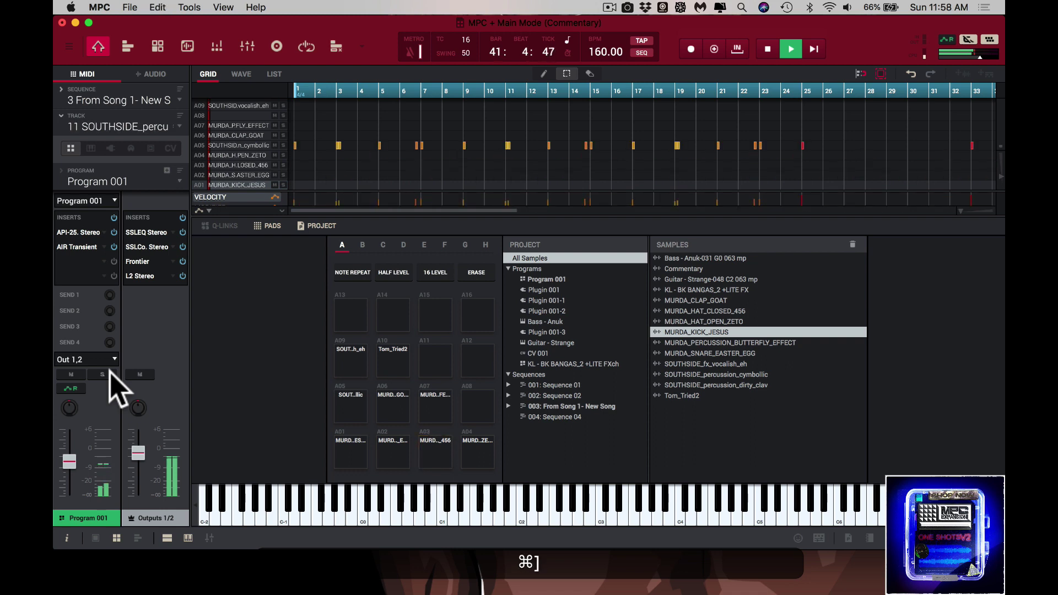
key("super+bracketright")
key("super+bracketright")
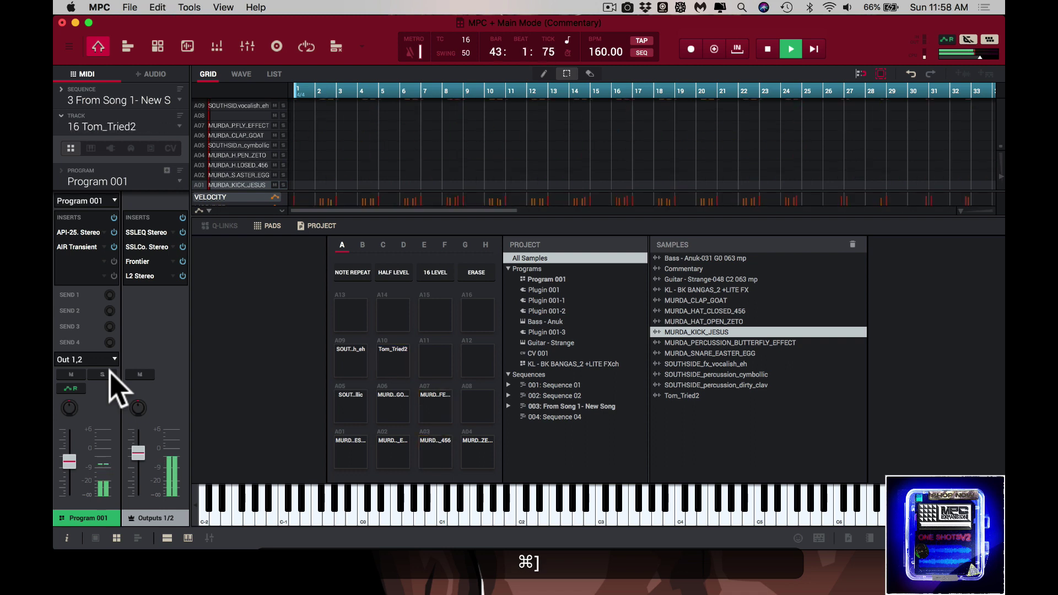
key("super+space")
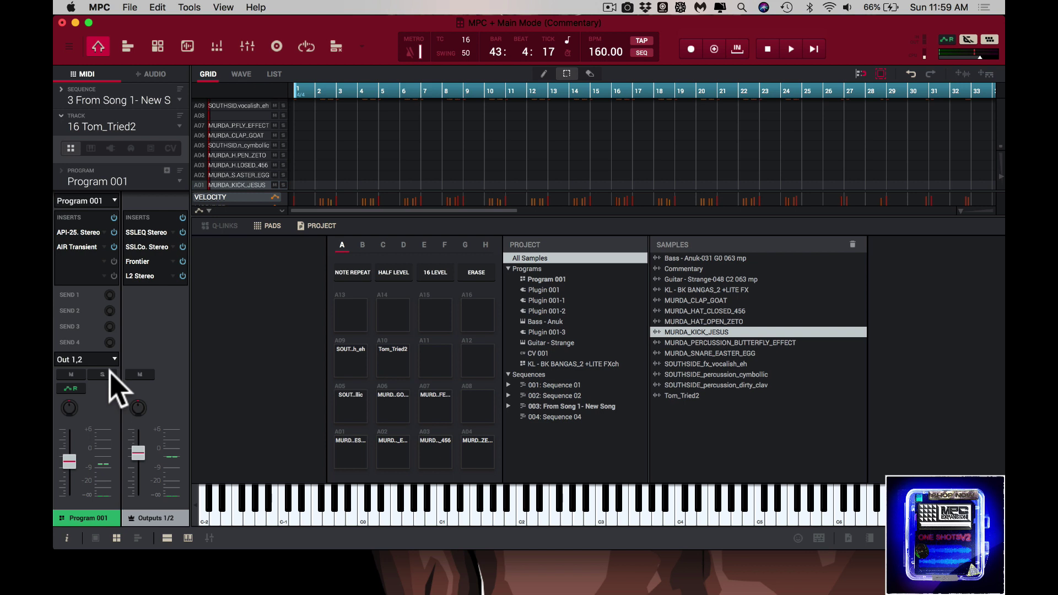
Play sequence 3 from the start and switch to Track Mute mode
key("space")
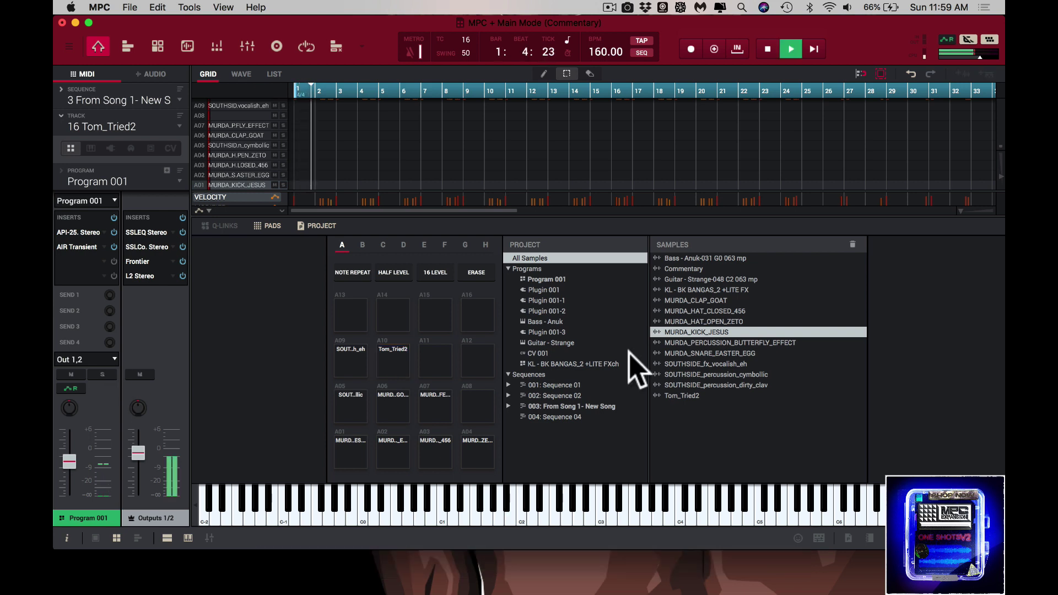
scroll(946, 209, "right", 2)
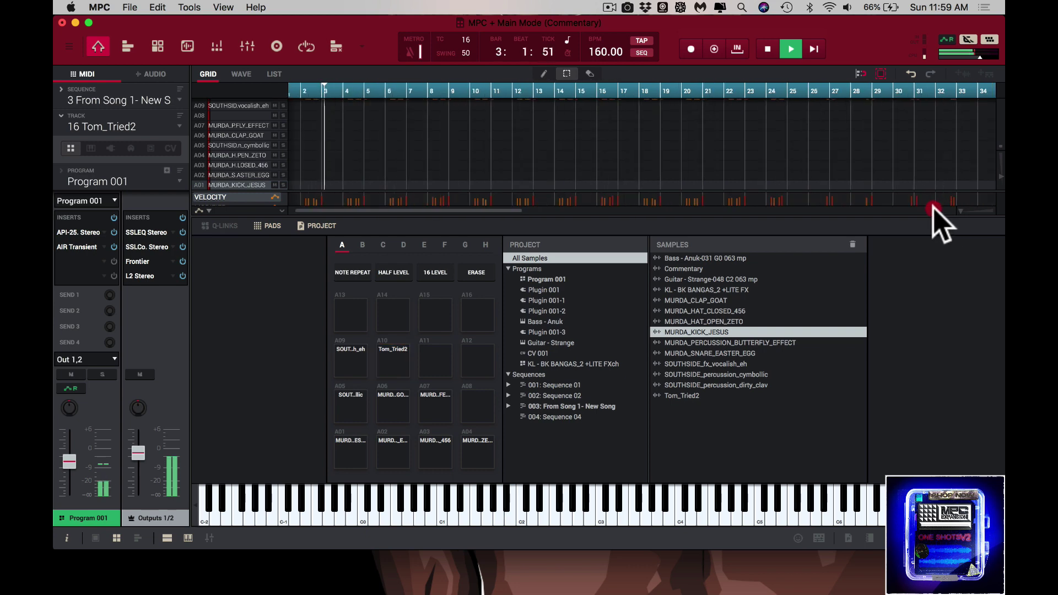
left_click(337, 49)
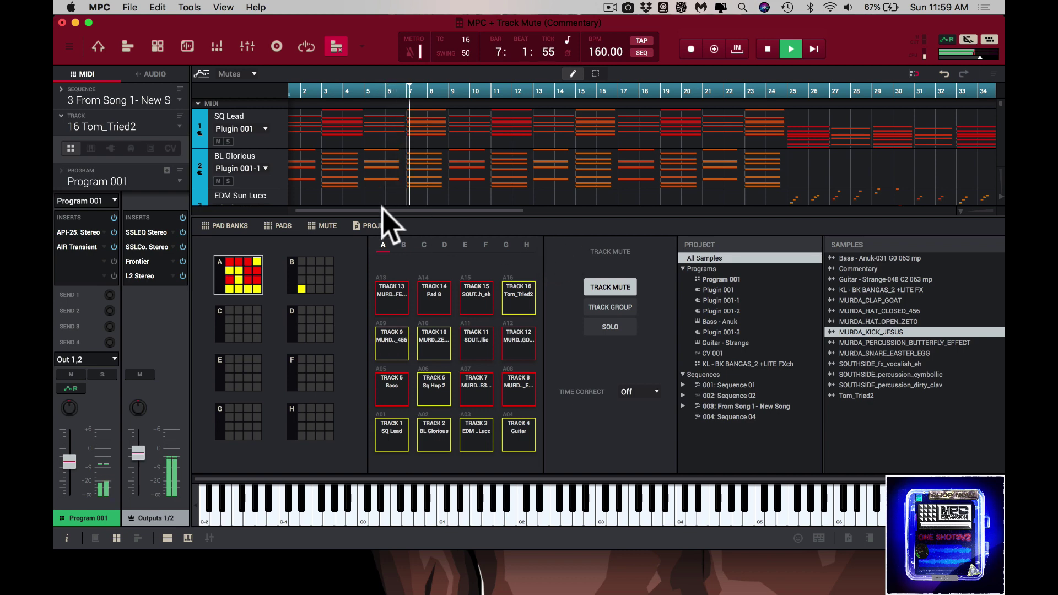
Check the track mute pads of bank B during playback, and return to bank A
left_click(297, 270)
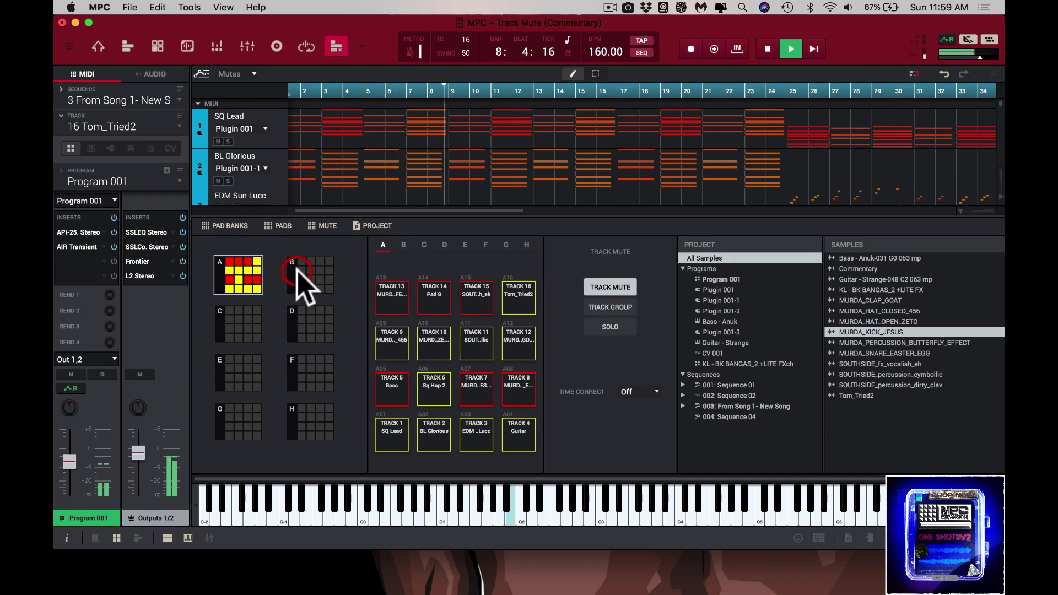
left_click(258, 285)
left_click(255, 283)
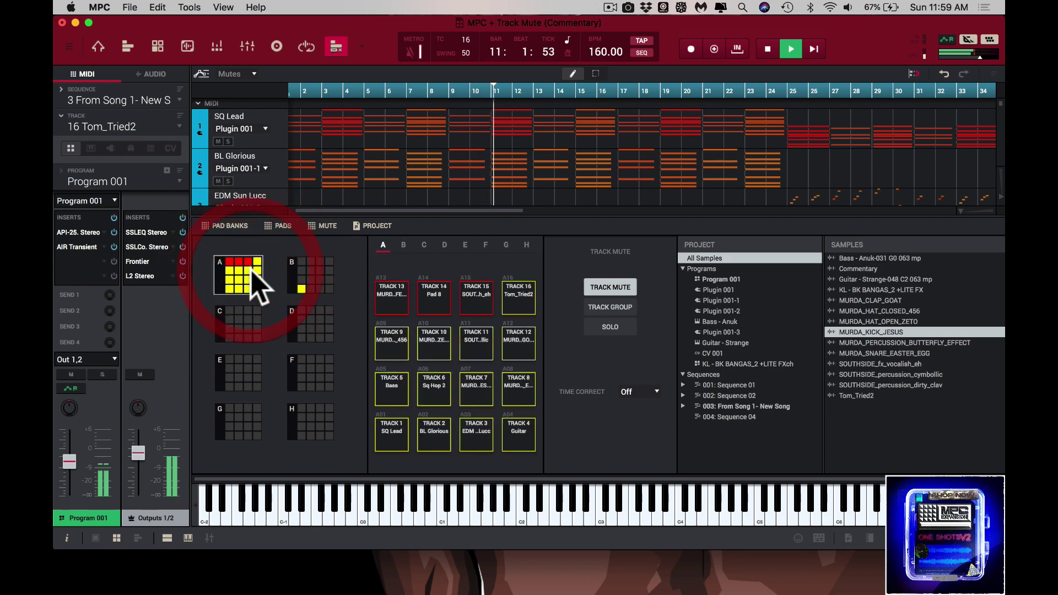
left_click(219, 319)
left_click(221, 325)
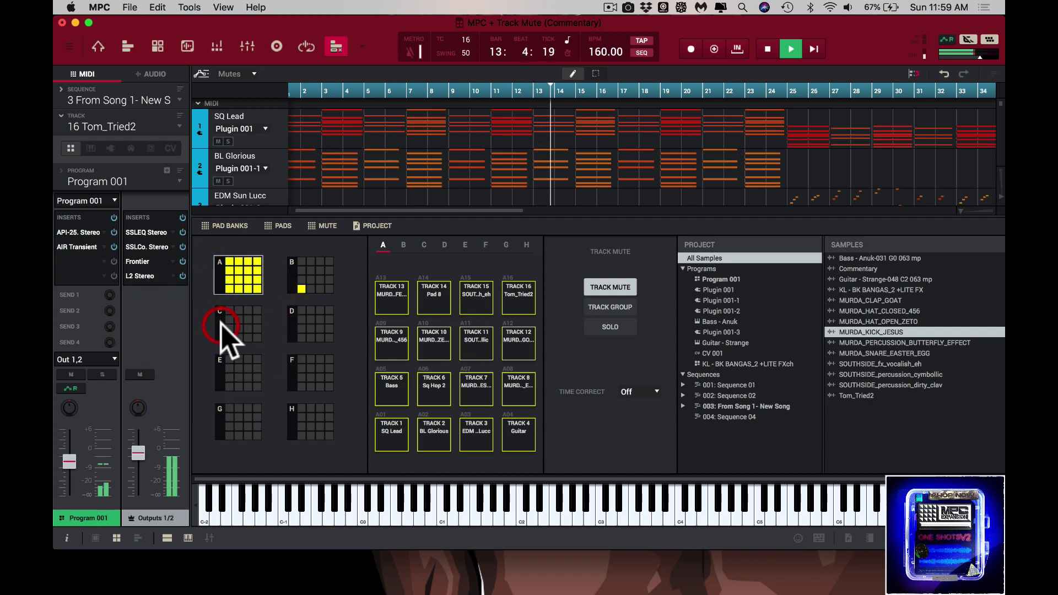
left_click(221, 284)
left_click(296, 289)
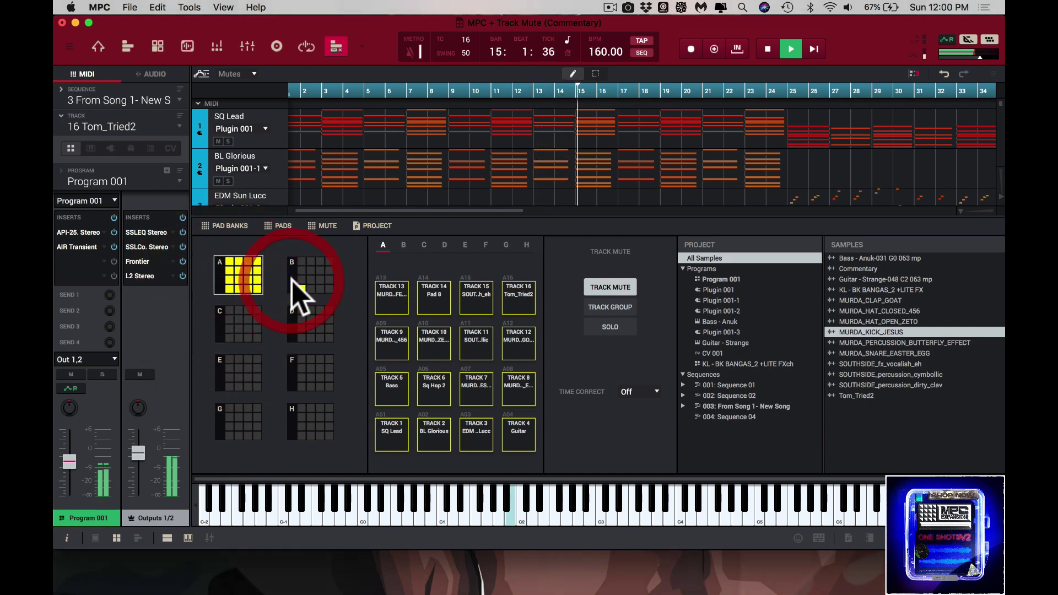
left_click(300, 279)
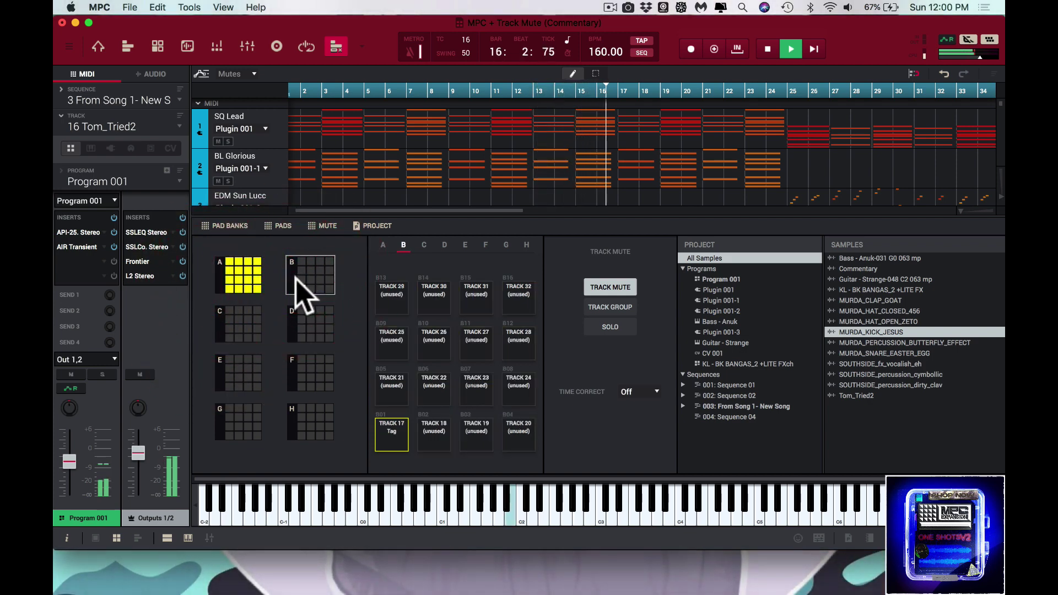
left_click(221, 284)
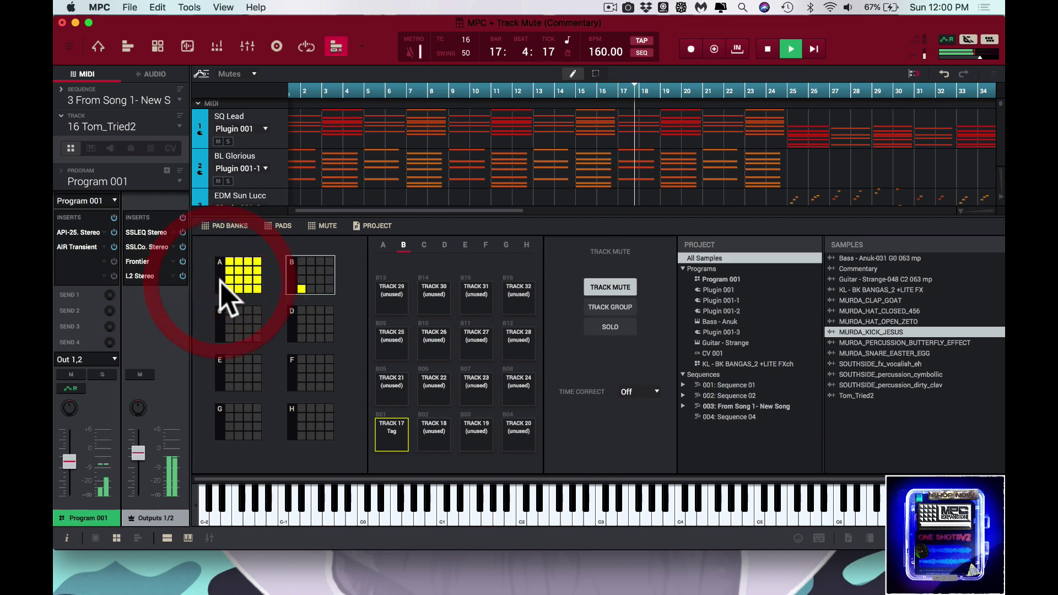
left_click(221, 282)
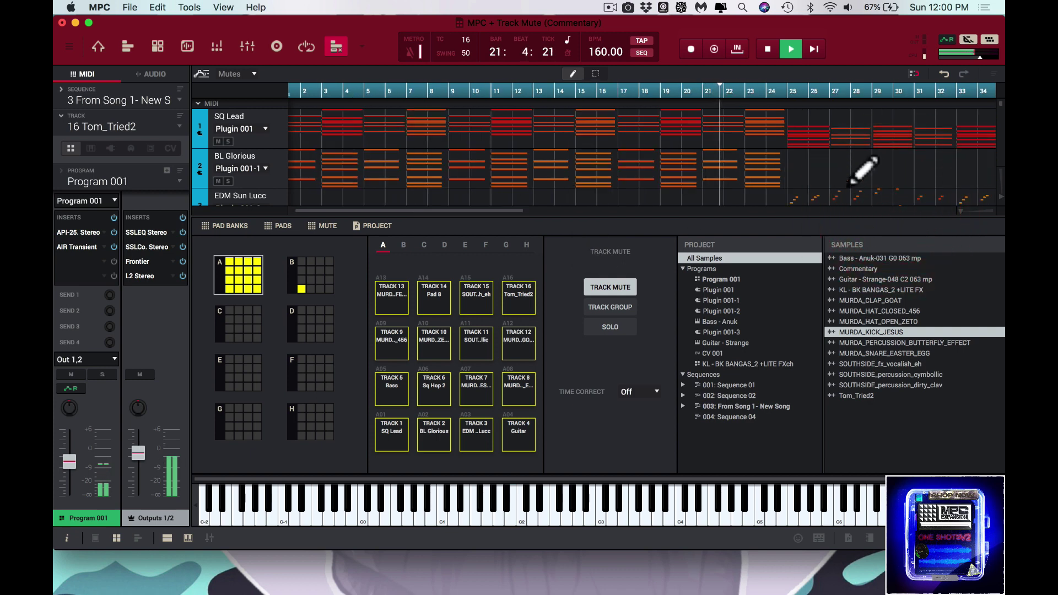
Look over the track lanes from SQ Lead downward and enlarge the arrangement by hiding the pad and project area
scroll(860, 168, "down", 1)
scroll(860, 168, "down", 11)
scroll(862, 166, "up", 9)
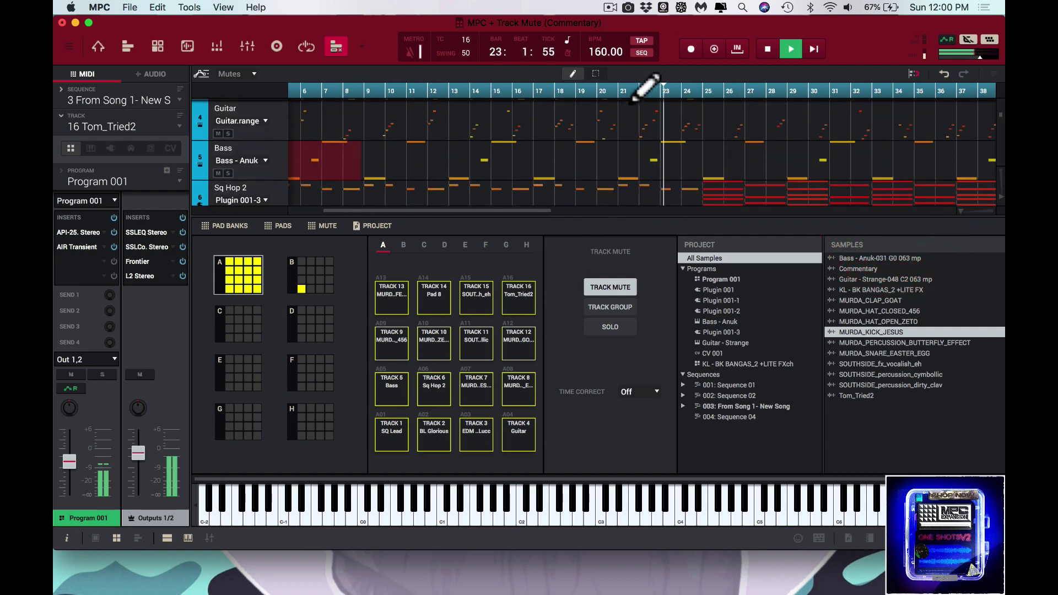
left_click(167, 538)
Examine the notes and mute regions of all tracks, from SQ Lead to Tag and Audio 001, while the sequence plays
scroll(677, 348, "down", 5)
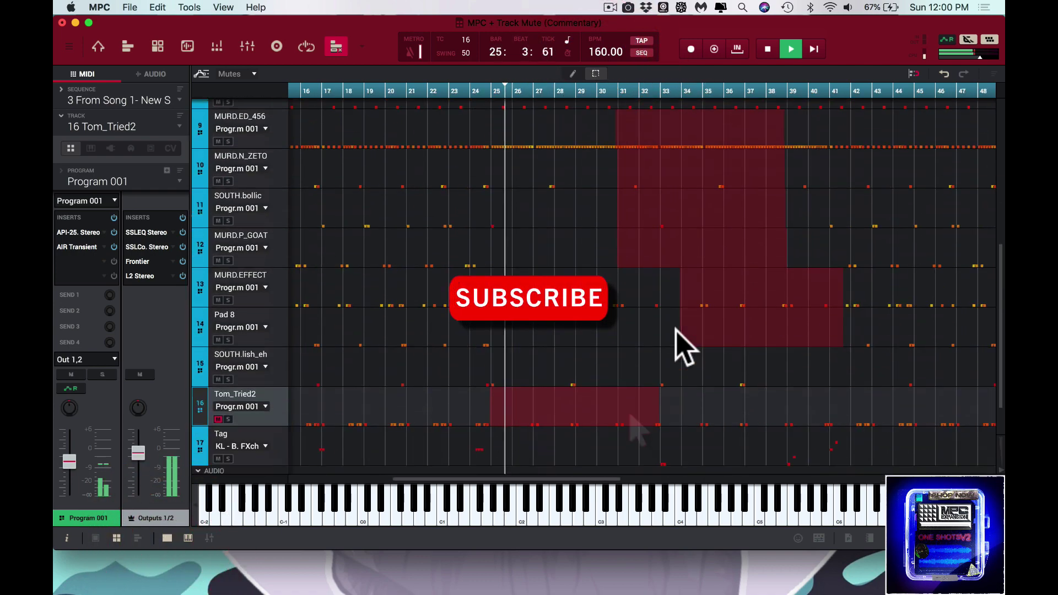
scroll(684, 347, "up", 7)
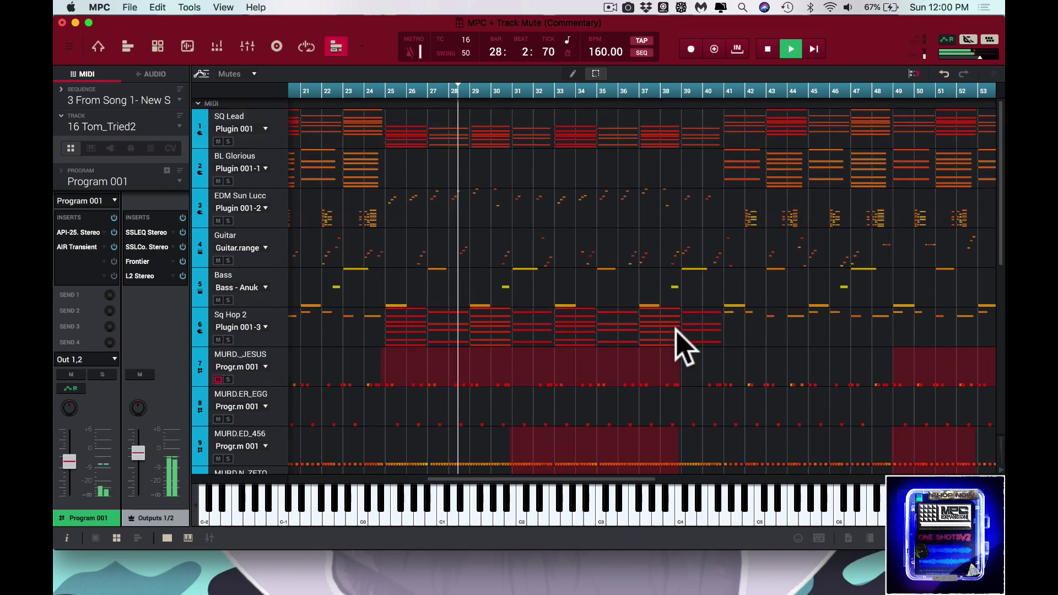
scroll(684, 347, "down", 5)
scroll(683, 348, "down", 3)
scroll(683, 347, "up", 6)
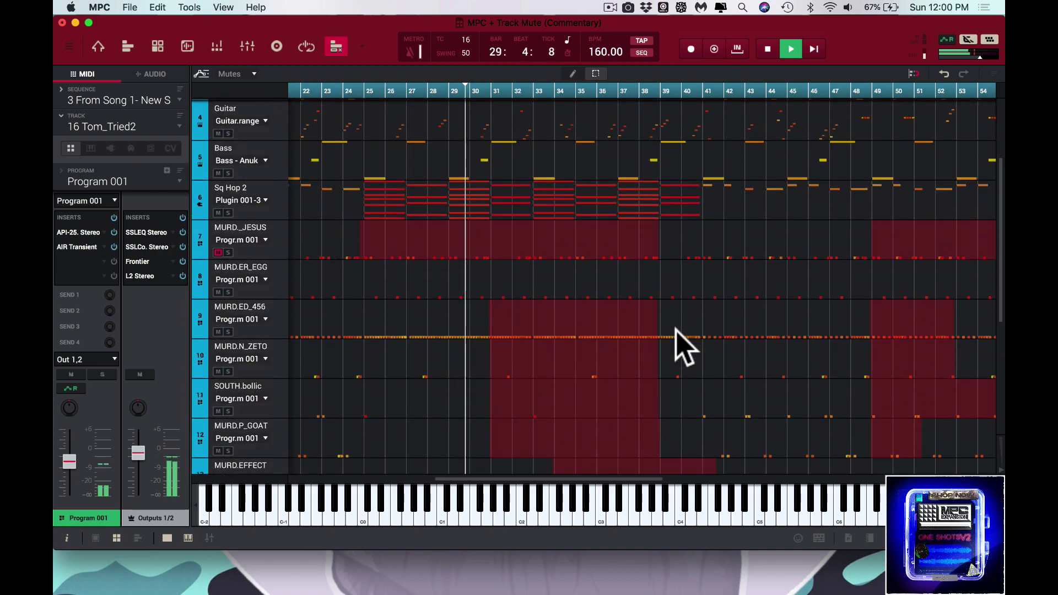
scroll(683, 347, "down", 1)
scroll(676, 329, "down", 5)
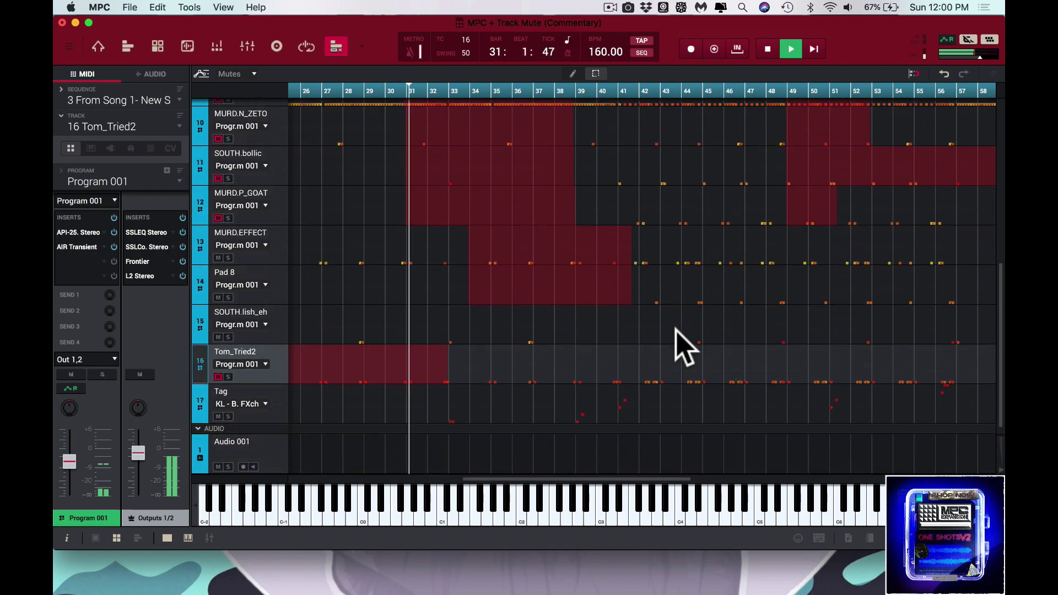
scroll(676, 330, "up", 4)
scroll(683, 347, "up", 4)
scroll(683, 347, "down", 5)
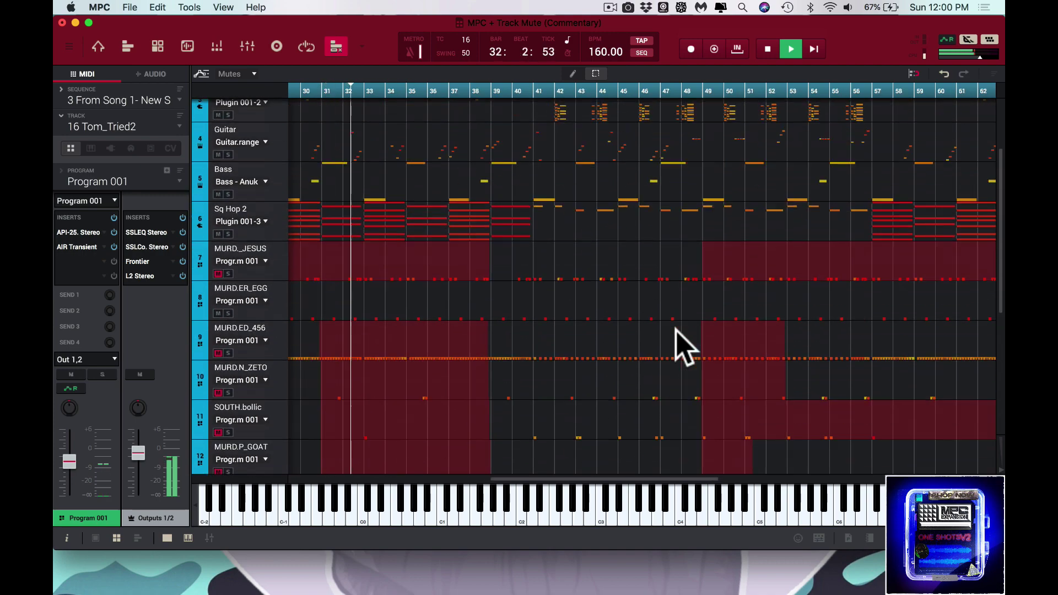
scroll(685, 347, "up", 7)
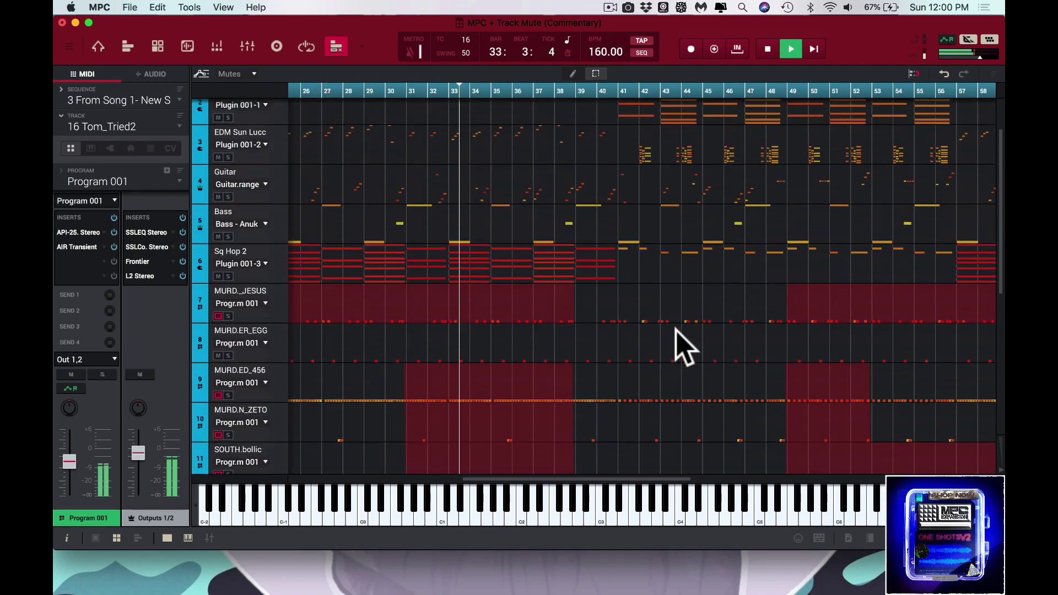
scroll(684, 347, "down", 3)
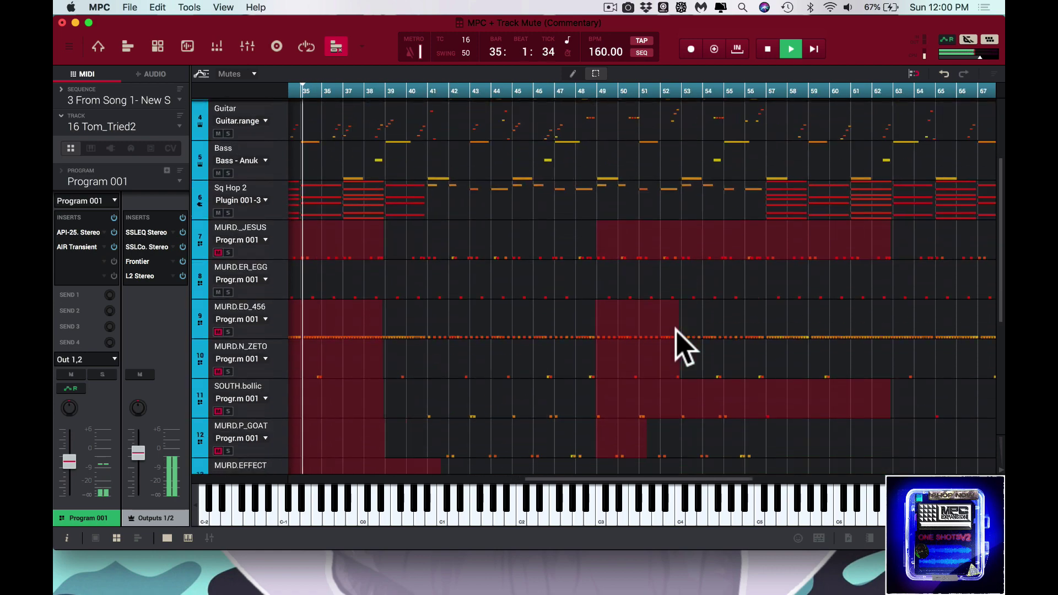
scroll(684, 347, "down", 6)
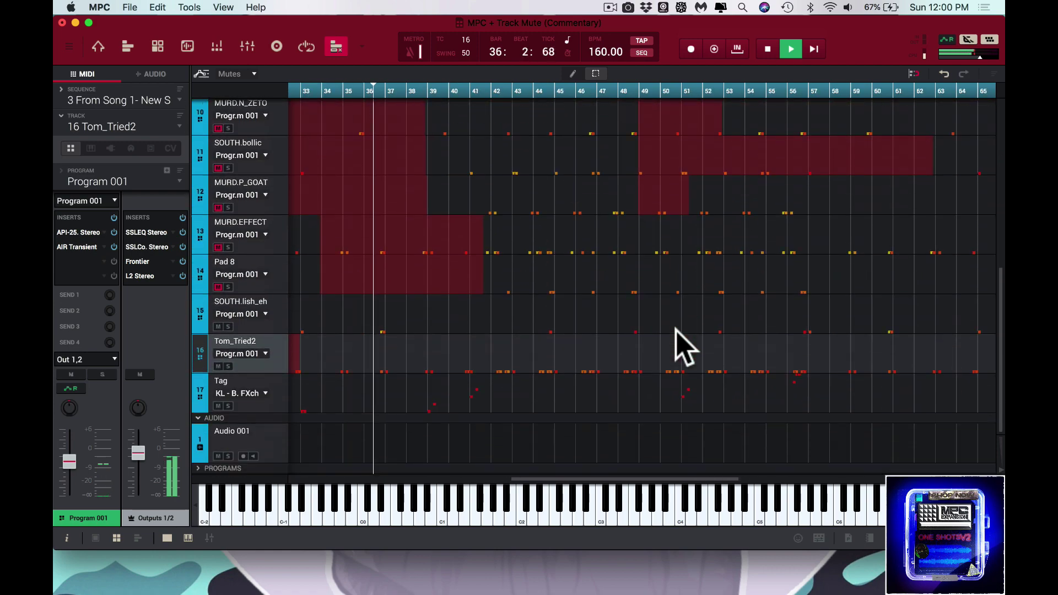
scroll(685, 347, "up", 7)
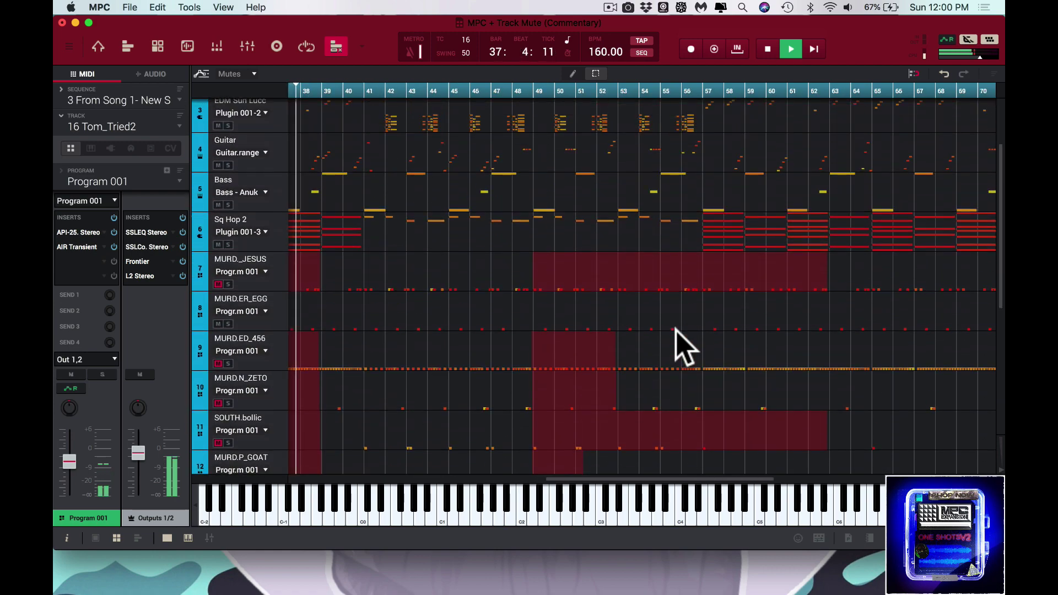
scroll(683, 347, "up", 2)
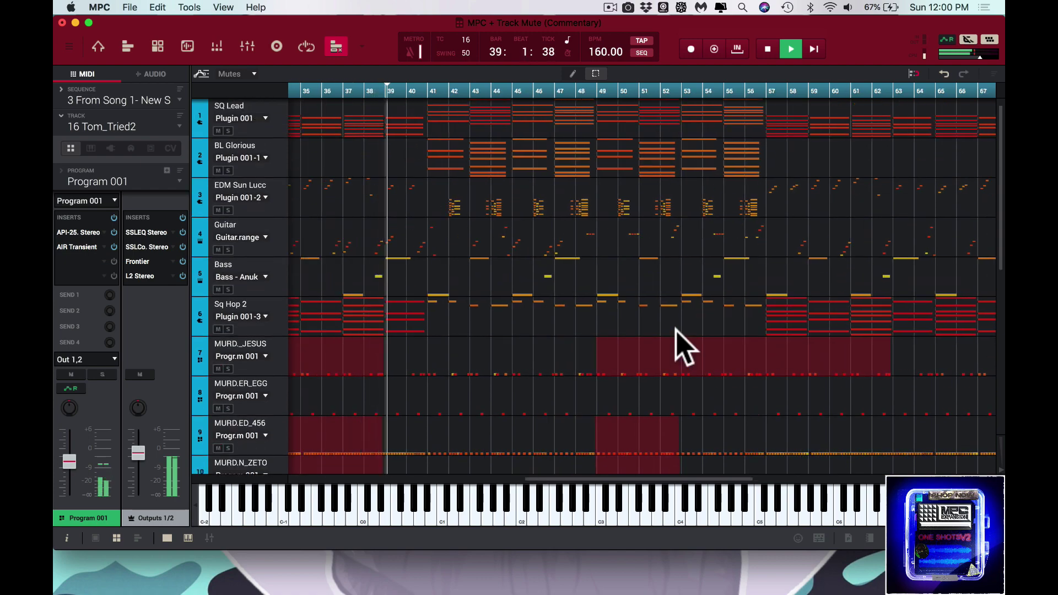
scroll(683, 348, "down", 9)
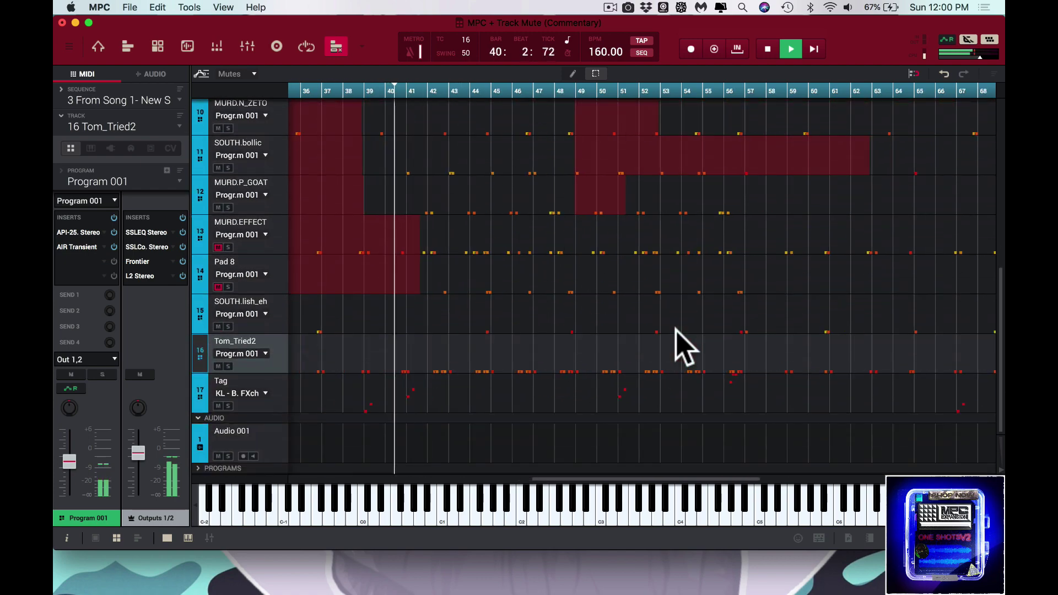
scroll(685, 347, "up", 9)
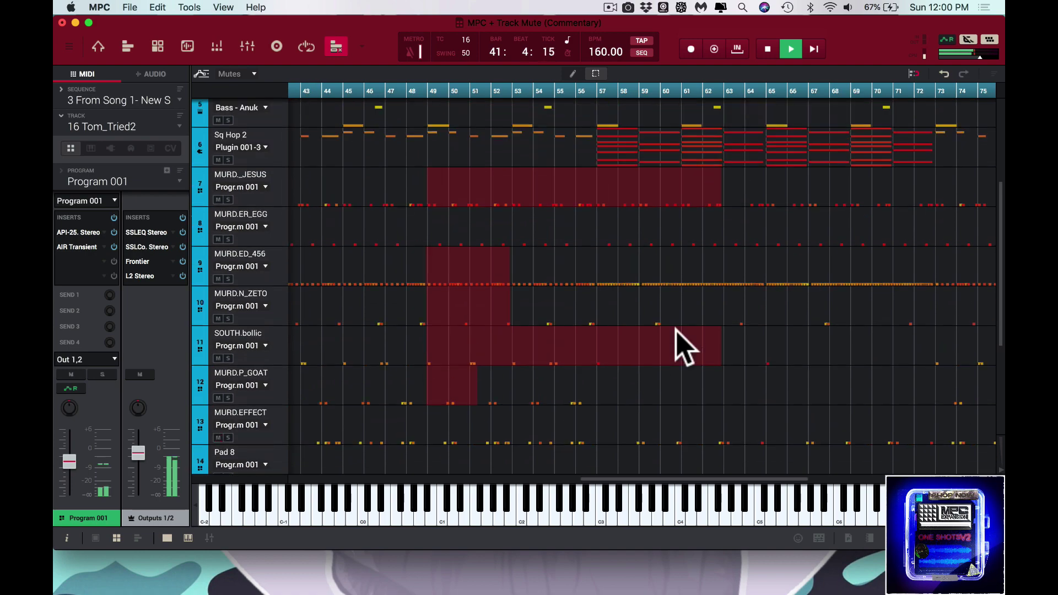
scroll(685, 347, "down", 9)
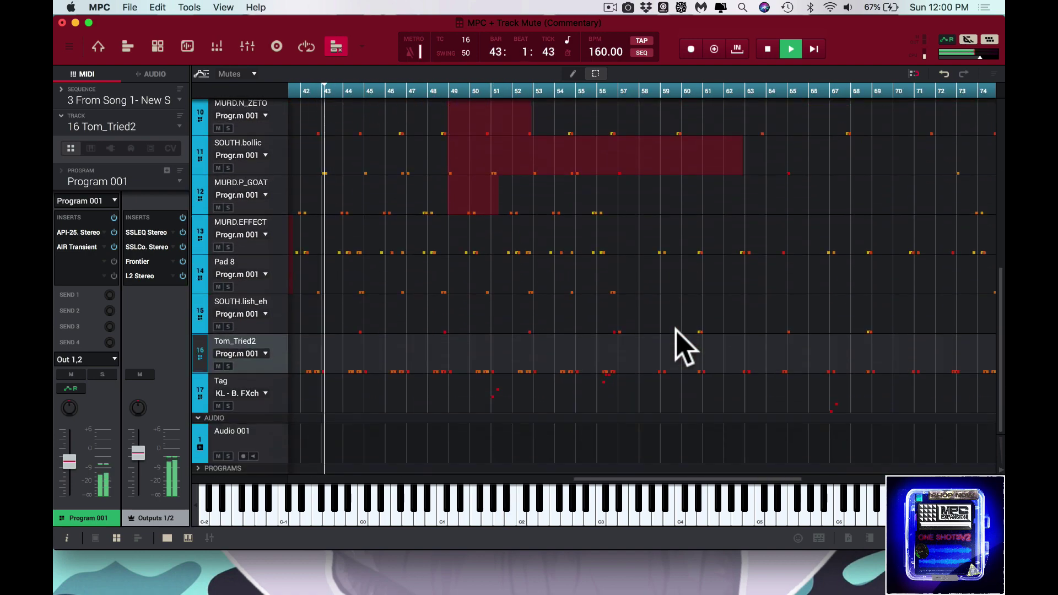
scroll(685, 347, "up", 8)
scroll(685, 347, "down", 6)
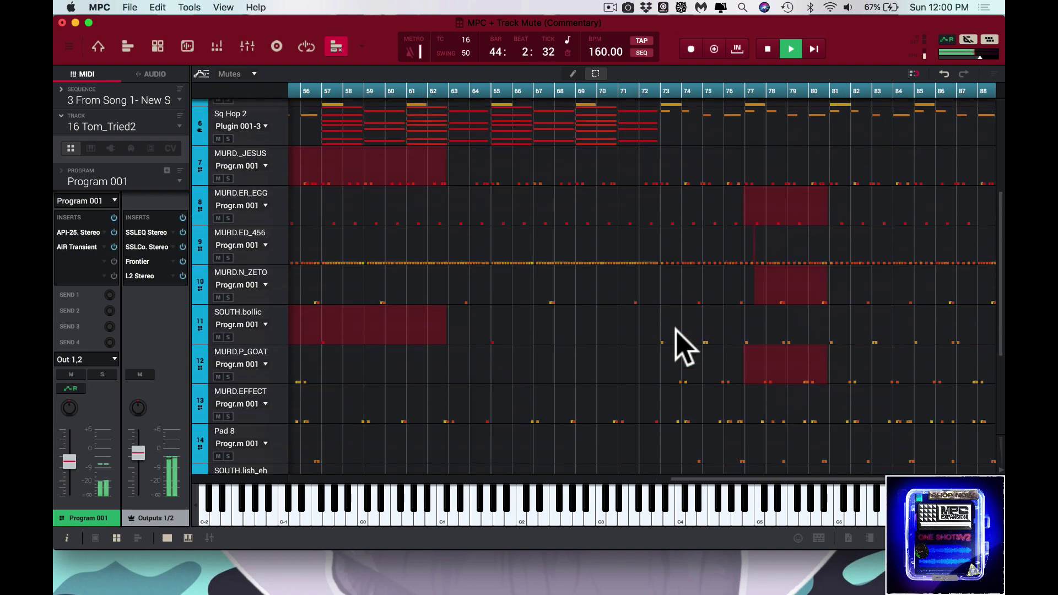
scroll(685, 347, "up", 7)
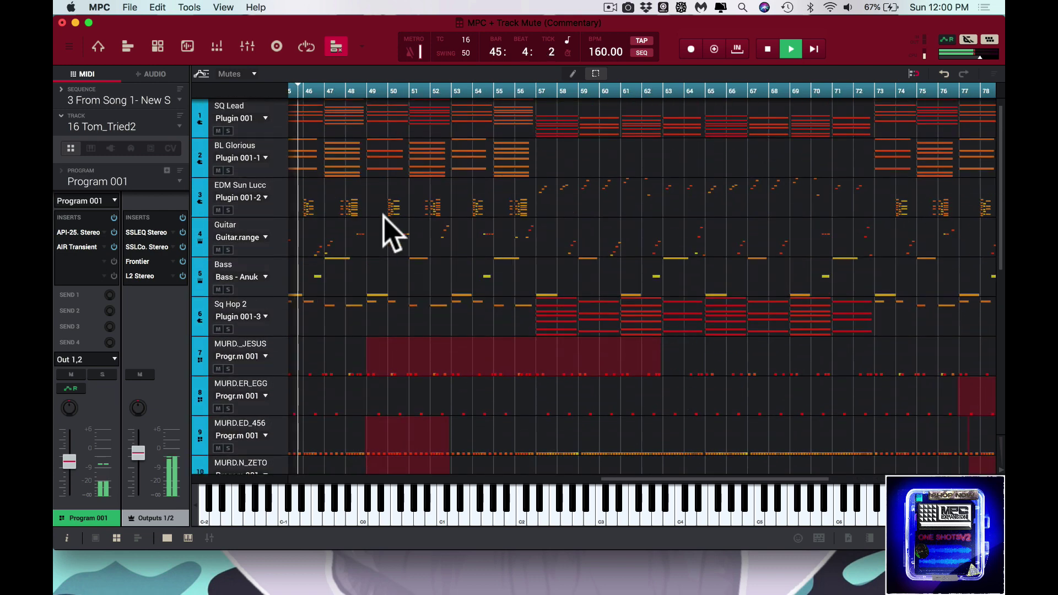